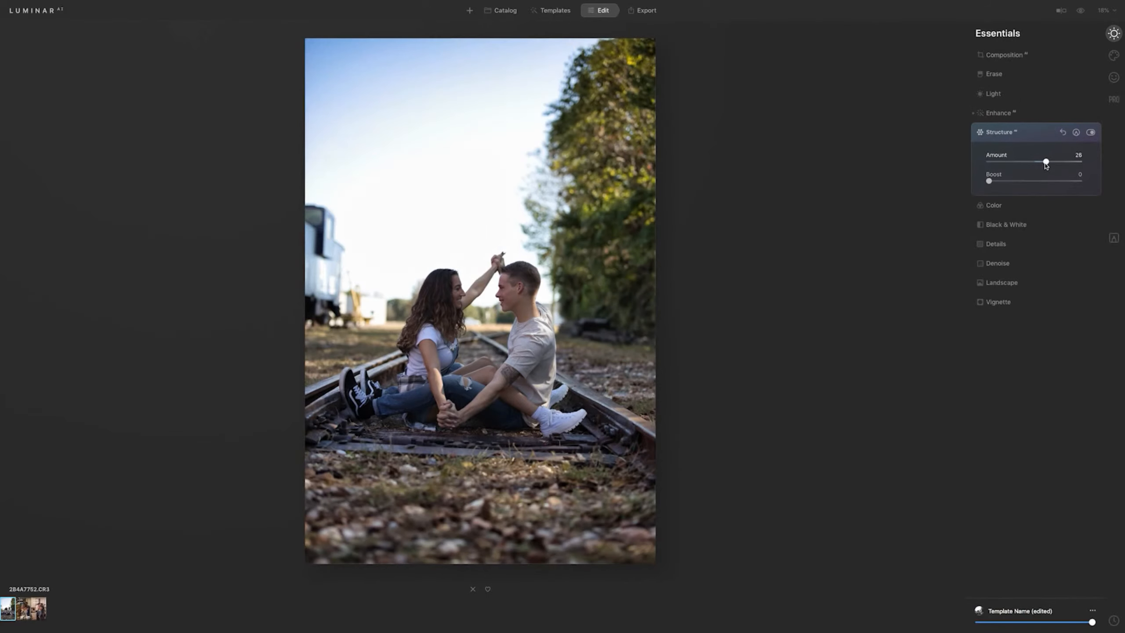
Step: Adjust a setting in the Light tool for the photo of the couple on the railway tracks
{"action": "left_click", "coordinate": [1017, 94]}
{"action": "left_click_drag", "start_coordinate": [1033, 215], "coordinate": [1046, 201]}
{"action": "left_click", "coordinate": [994, 348]}
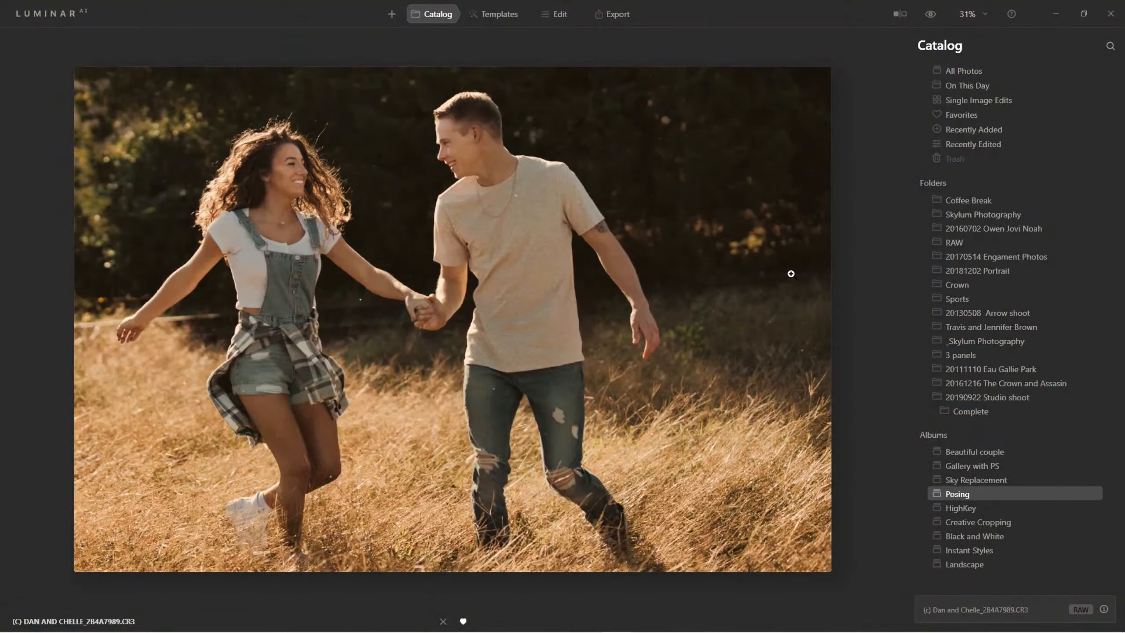
Step: Compare the edited field photo of the couple with its original and return to the Posing album's thumbnails
{"action": "left_click", "coordinate": [932, 17]}
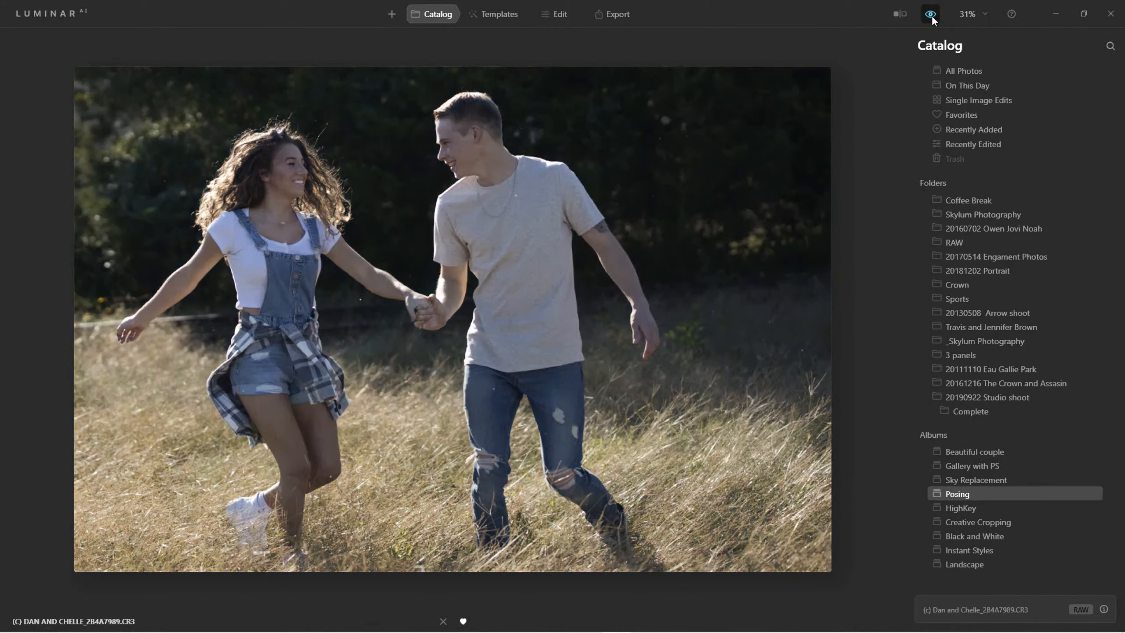
{"action": "left_click", "coordinate": [931, 16]}
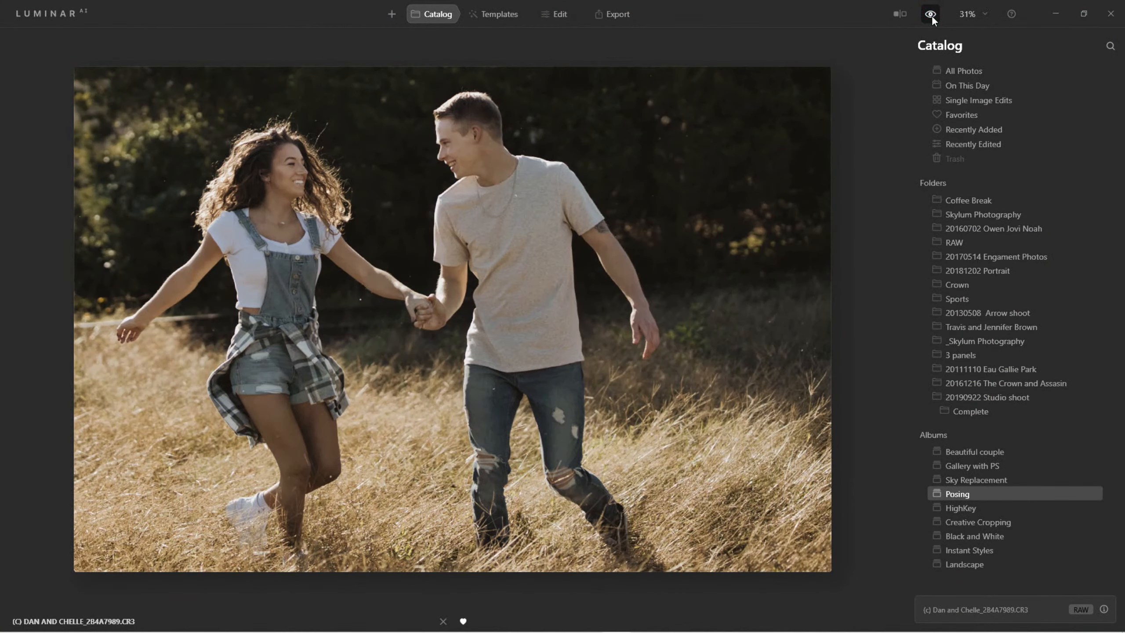
{"action": "left_click", "coordinate": [447, 16]}
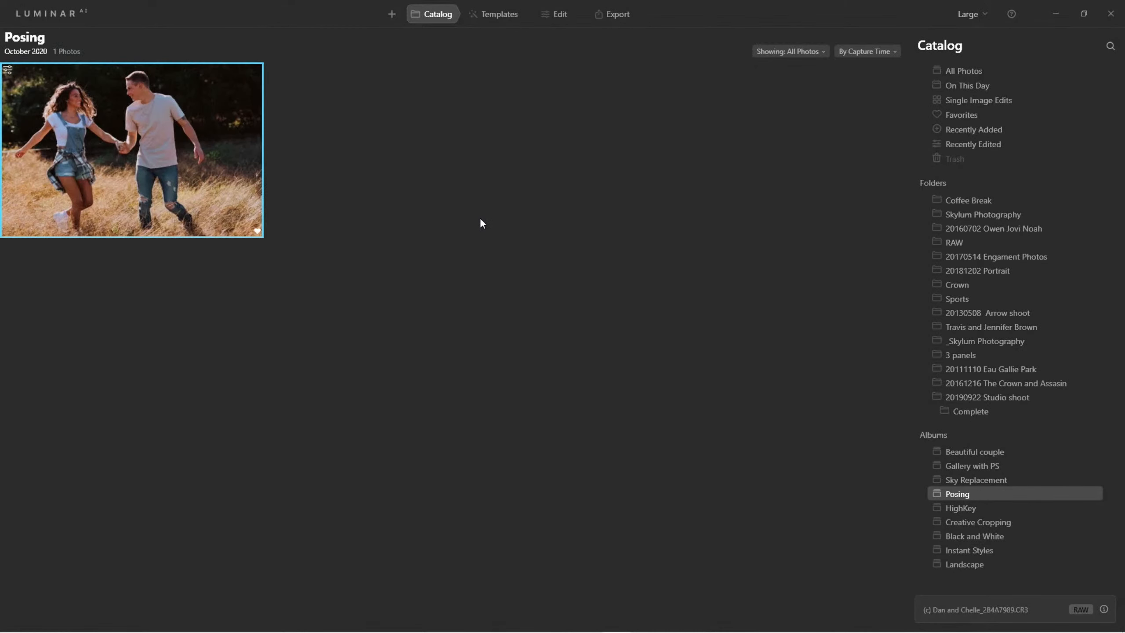
Step: Go to the library folder that contains the Posing album's photo
{"action": "right_click", "coordinate": [171, 122]}
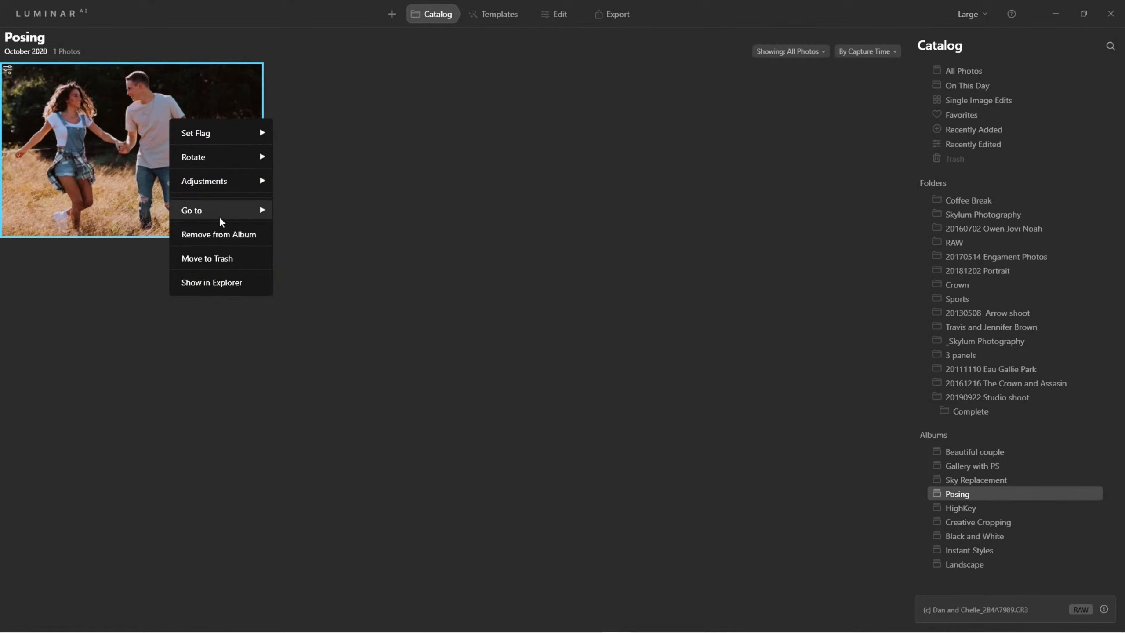
{"action": "mouse_move", "coordinate": [220, 210]}
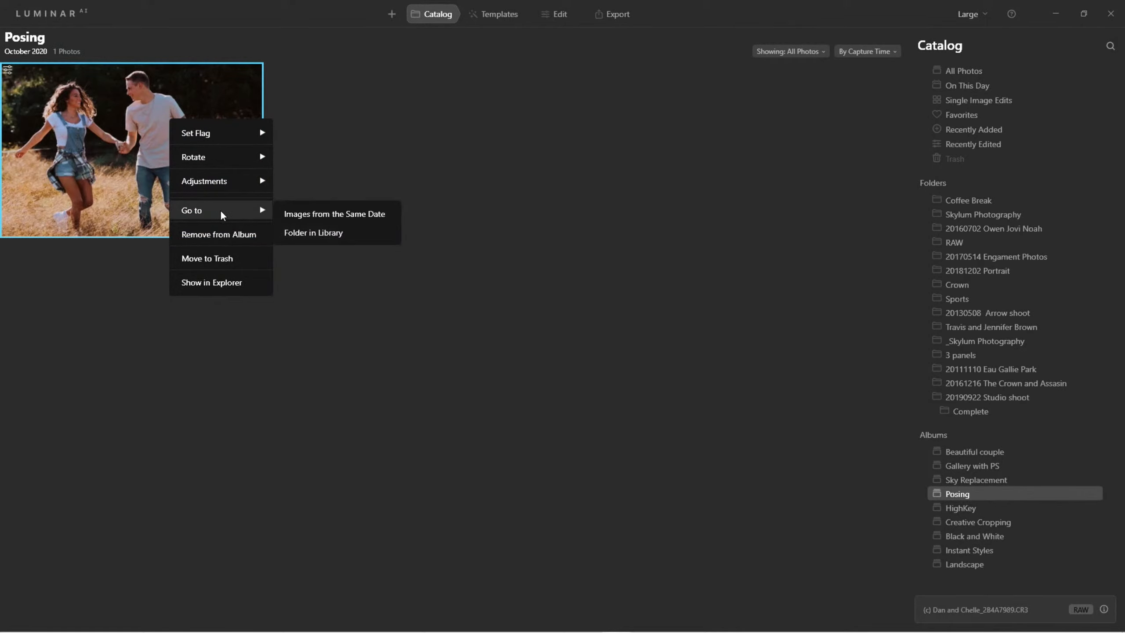
{"action": "left_click", "coordinate": [356, 235]}
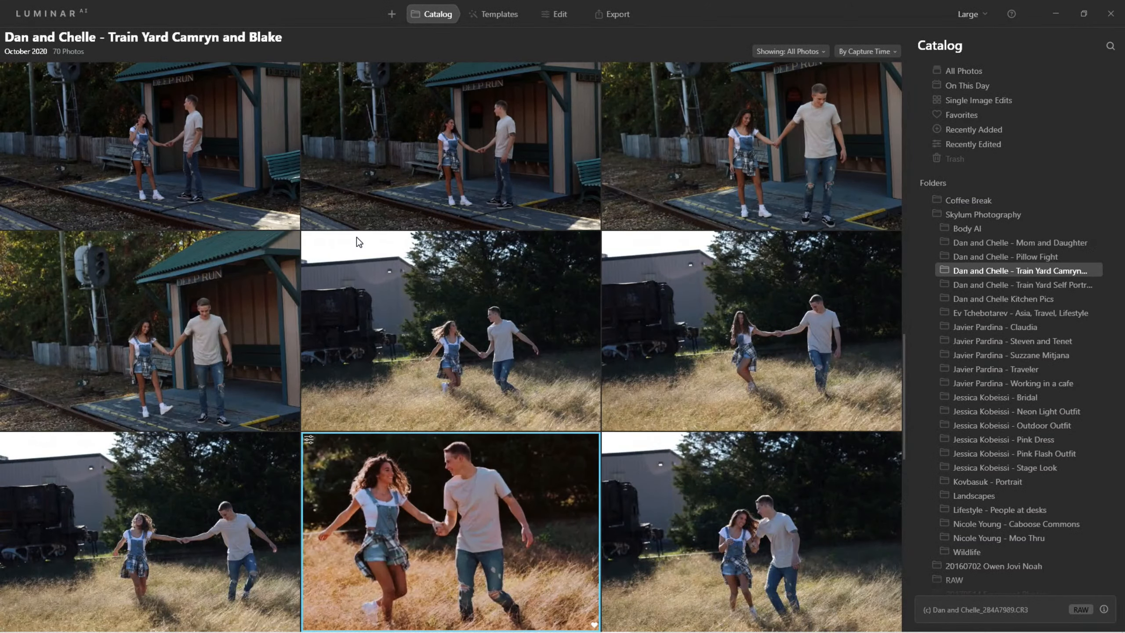
Step: Browse up to the earlier photos in the folder and show the selected photo's camera and exposure information
{"action": "scroll", "coordinate": [356, 238], "scroll_direction": "up", "scroll_amount": 5}
{"action": "scroll", "coordinate": [357, 237], "scroll_direction": "up", "scroll_amount": 3}
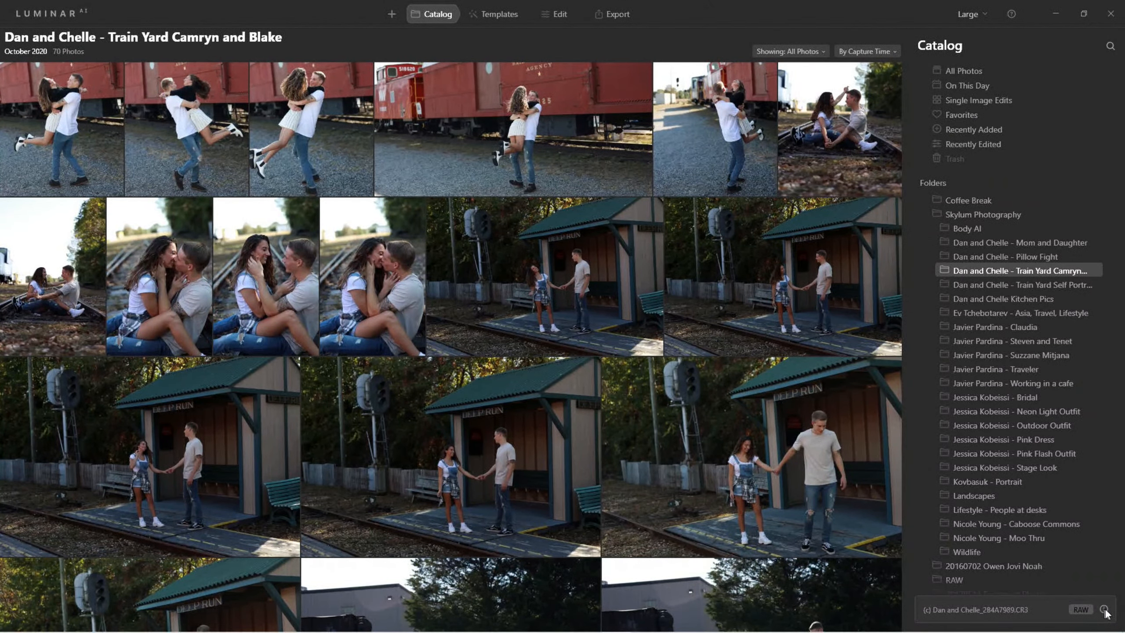
{"action": "mouse_move", "coordinate": [1104, 611]}
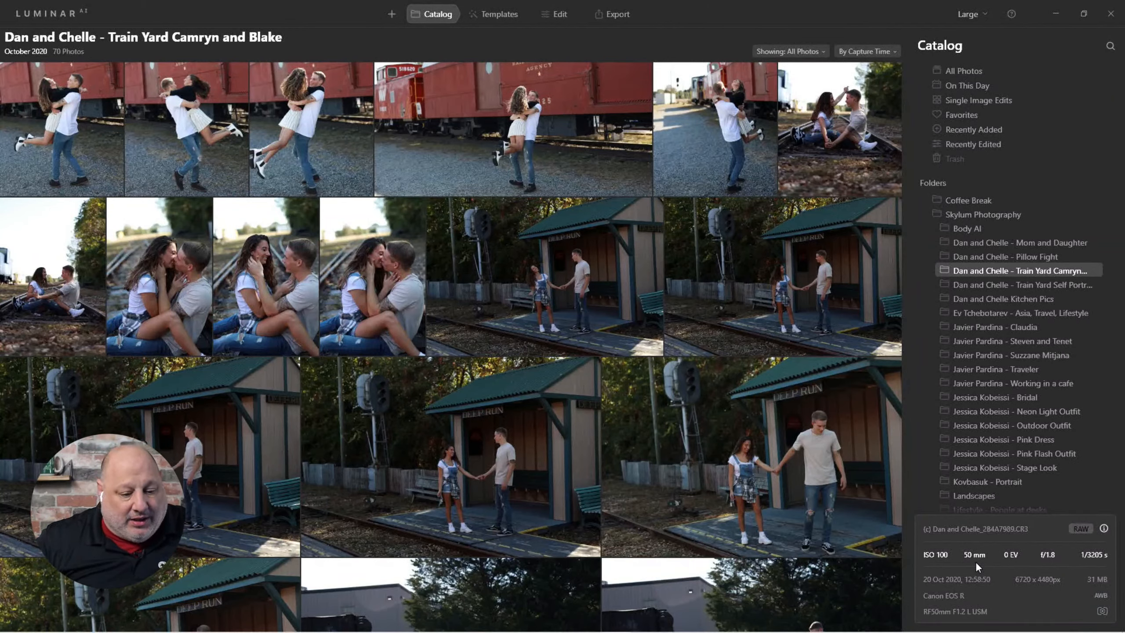
Step: Open the close-up of the couple on the tracks, inspect it enlarged, and page forward through the shoot to photo 2B4A8002
{"action": "double_click", "coordinate": [274, 251]}
{"action": "scroll", "coordinate": [432, 232], "scroll_direction": "up", "scroll_amount": 3}
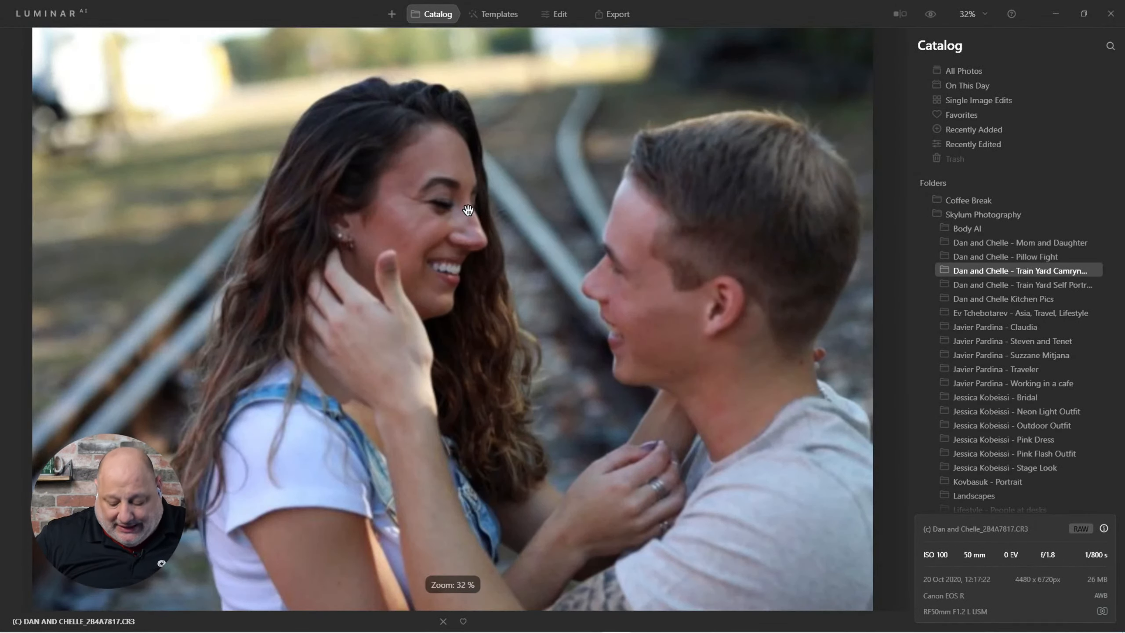
{"action": "key", "text": "Right"}
{"action": "key", "text": "Right"}
{"action": "key", "text": "Right"}
{"action": "key", "text": "Right"}
{"action": "key", "text": "Right"}
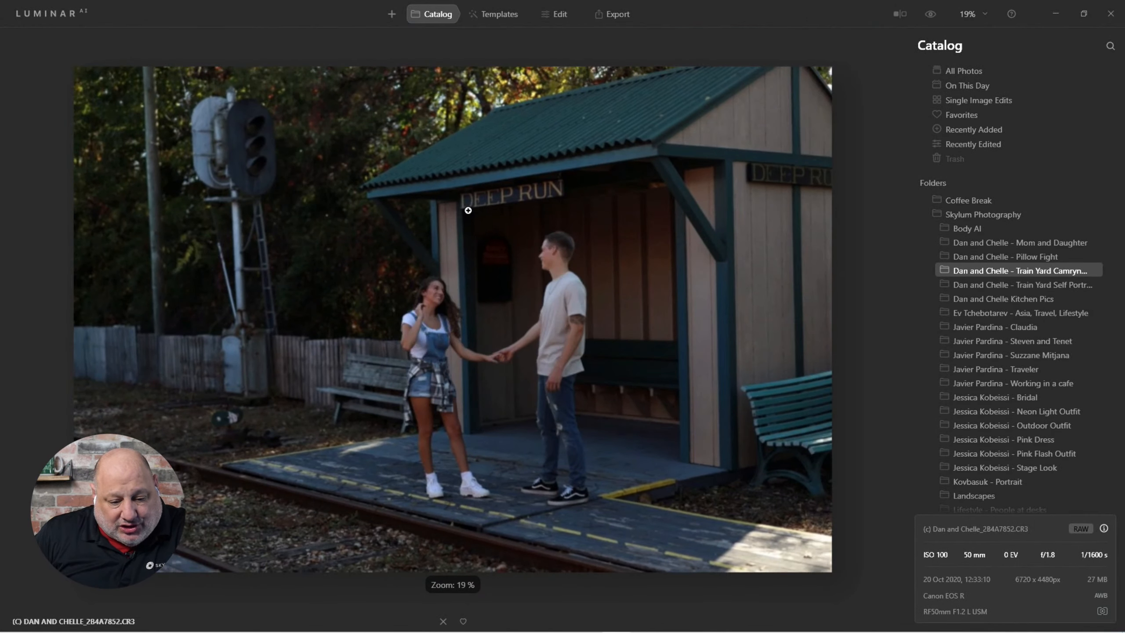
{"action": "key", "text": "Right"}
{"action": "key", "text": "Right"}
{"action": "key", "text": "Right"}
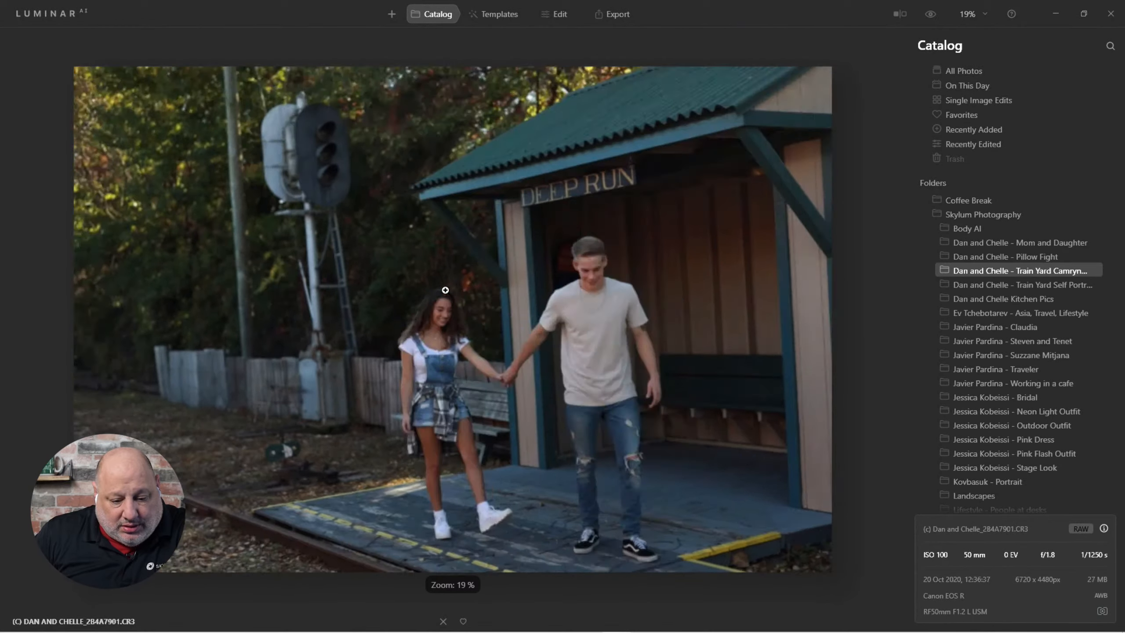
{"action": "key", "text": "Right"}
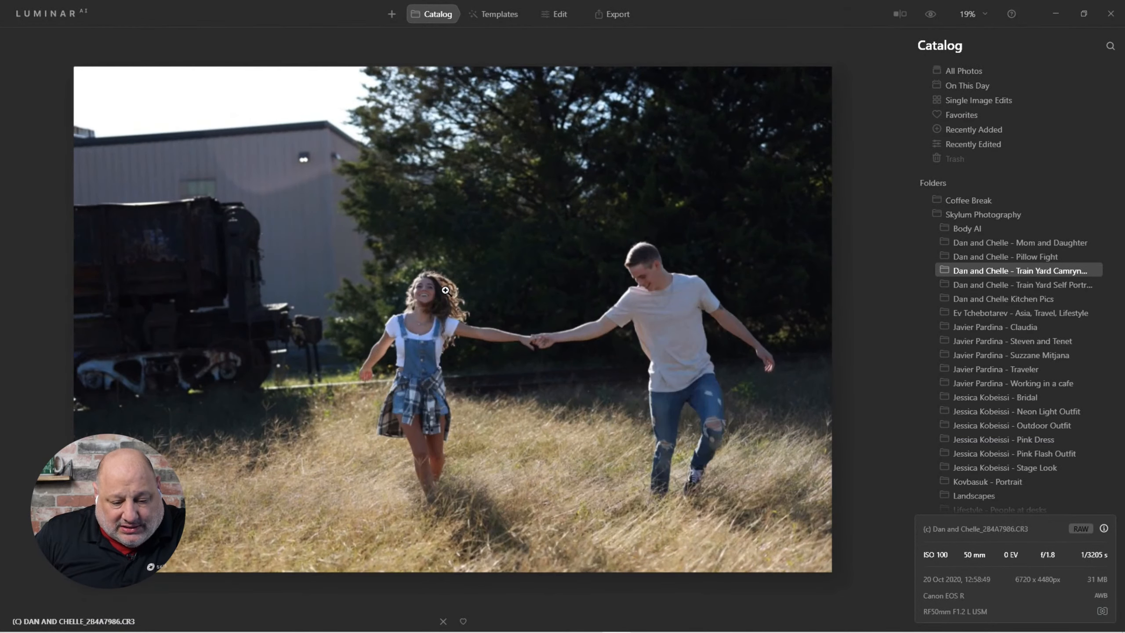
{"action": "key", "text": "Right"}
{"action": "key", "text": "Right"}
{"action": "key", "text": "Right"}
{"action": "key", "text": "Right"}
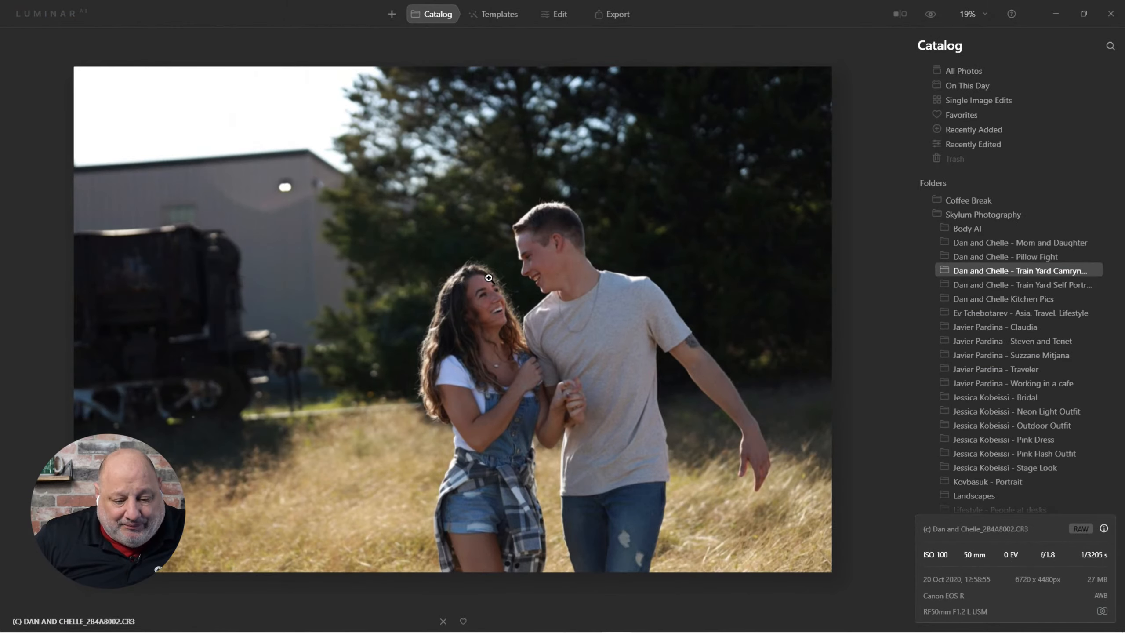
Step: Examine the woman's face and backlit hair at high magnification in photo 2B4A8002, and return to the full image
{"action": "scroll", "coordinate": [516, 312], "scroll_direction": "up", "scroll_amount": 1}
{"action": "scroll", "coordinate": [517, 311], "scroll_direction": "up", "scroll_amount": 6}
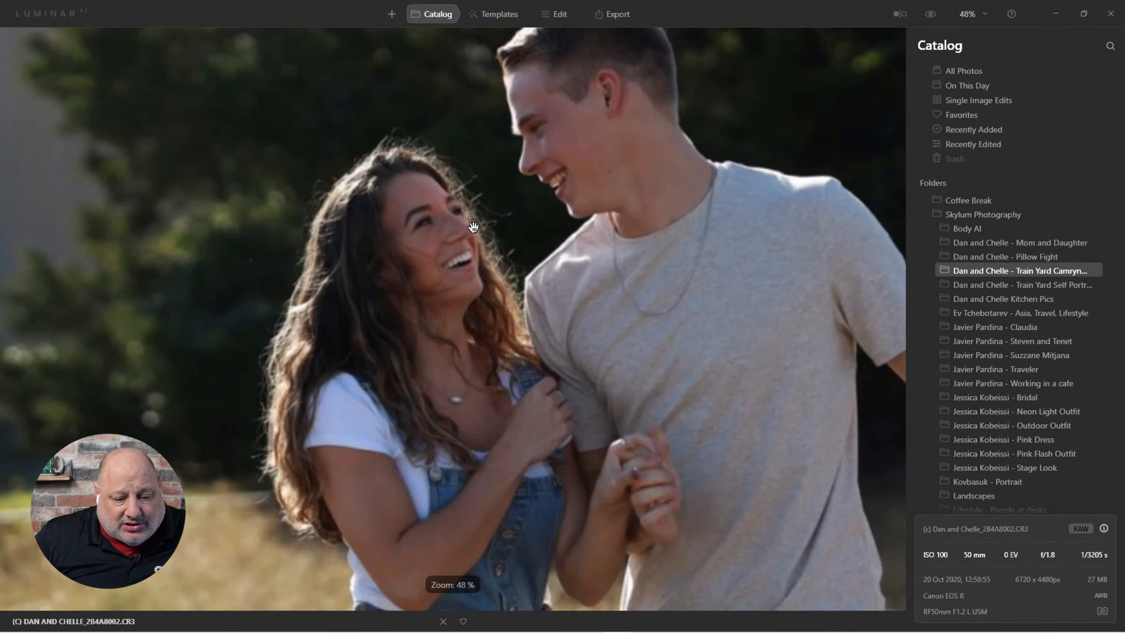
{"action": "scroll", "coordinate": [554, 322], "scroll_direction": "down", "scroll_amount": 1}
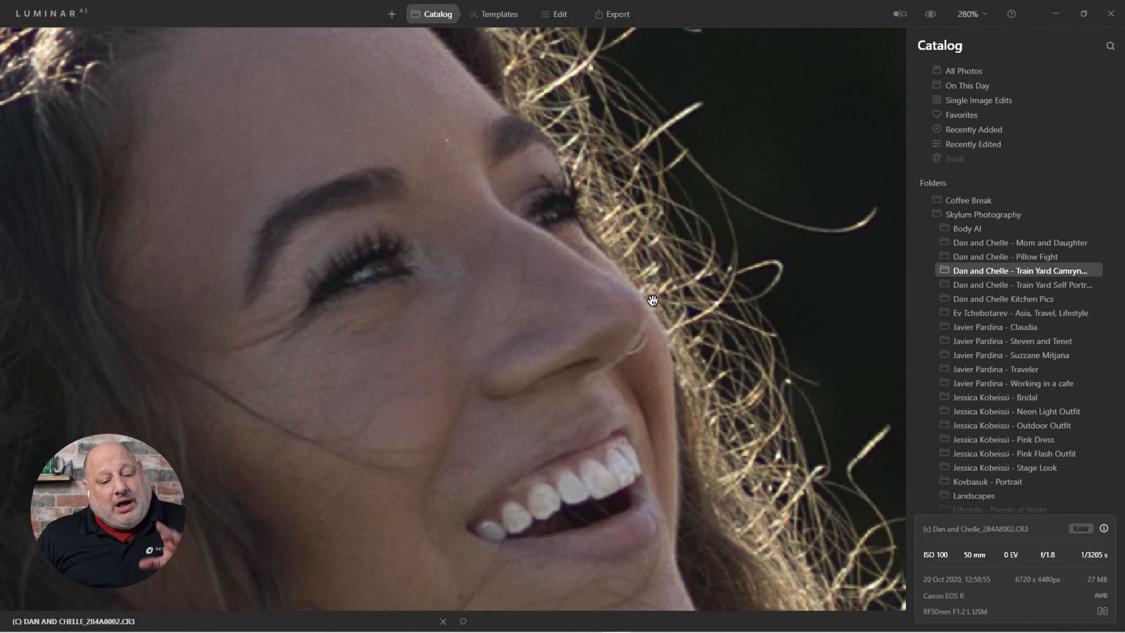
{"action": "scroll", "coordinate": [653, 300], "scroll_direction": "down", "scroll_amount": 5}
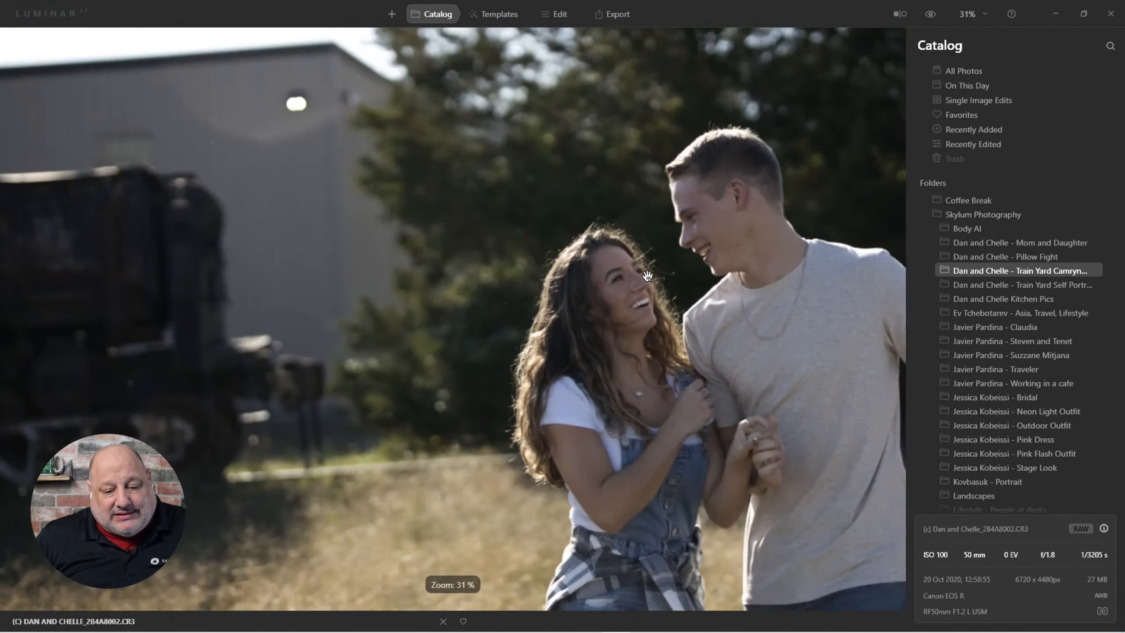
{"action": "scroll", "coordinate": [647, 275], "scroll_direction": "down", "scroll_amount": 2}
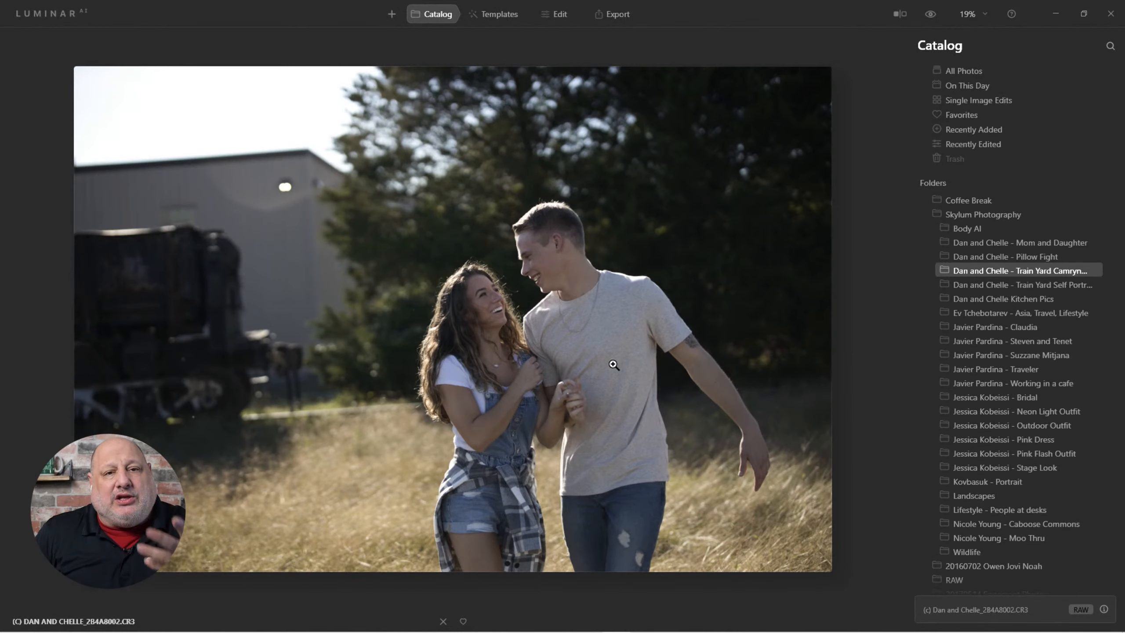
Step: Return to the folder's thumbnails and open photo 2B4A7839, the couple holding hands at the Deep Run station
{"action": "double_click", "coordinate": [614, 364]}
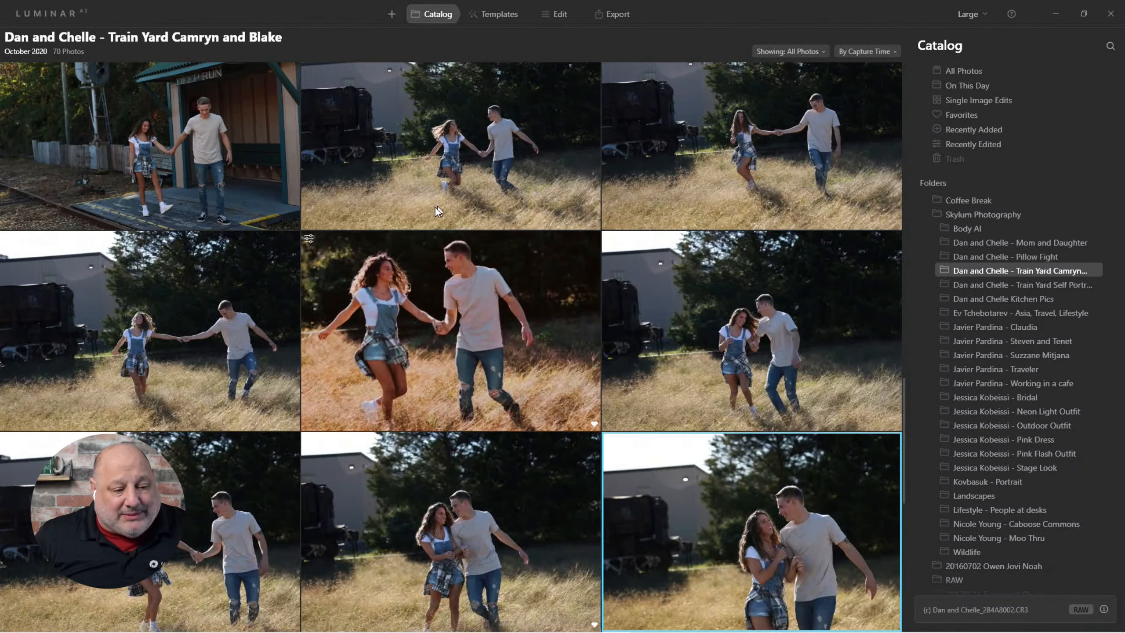
{"action": "scroll", "coordinate": [434, 210], "scroll_direction": "up", "scroll_amount": 6}
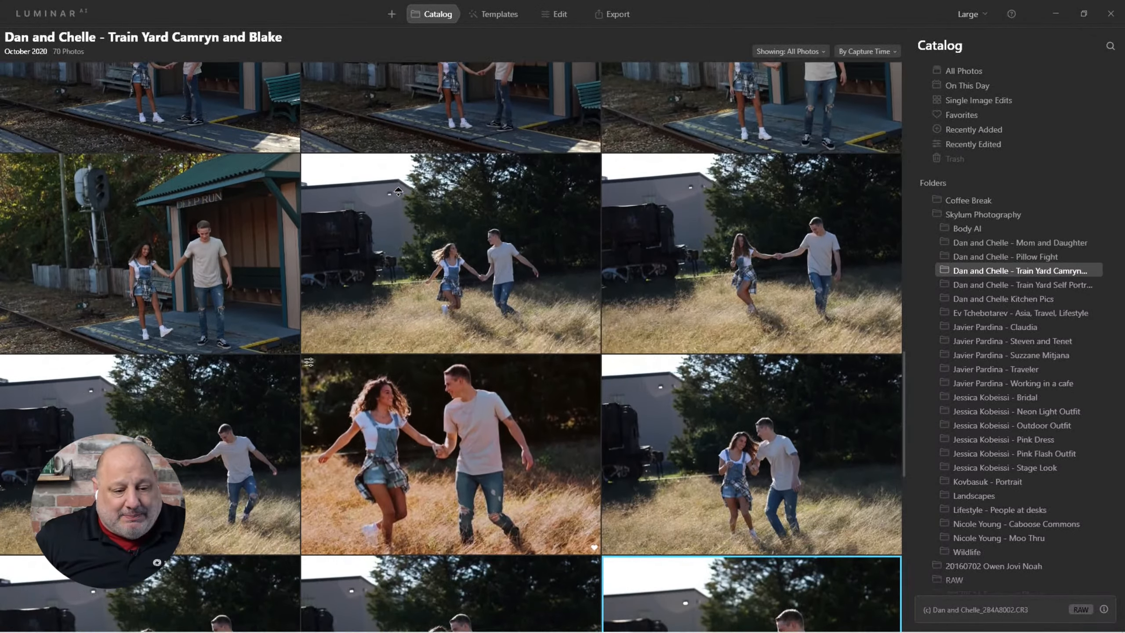
{"action": "scroll", "coordinate": [487, 199], "scroll_direction": "up", "scroll_amount": 3}
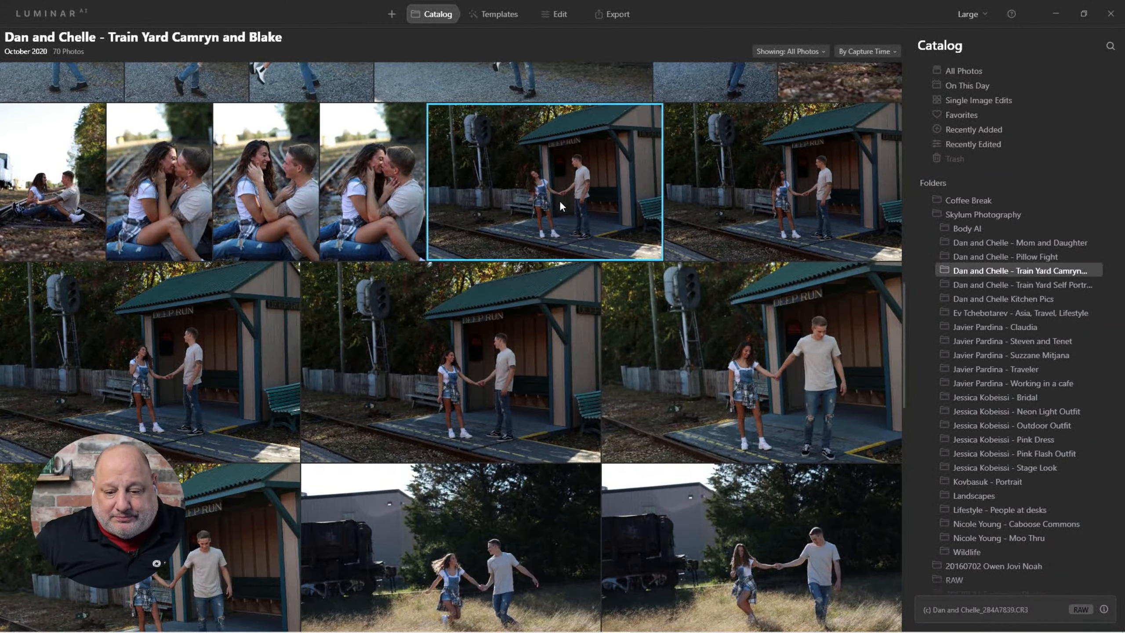
{"action": "double_click", "coordinate": [560, 203]}
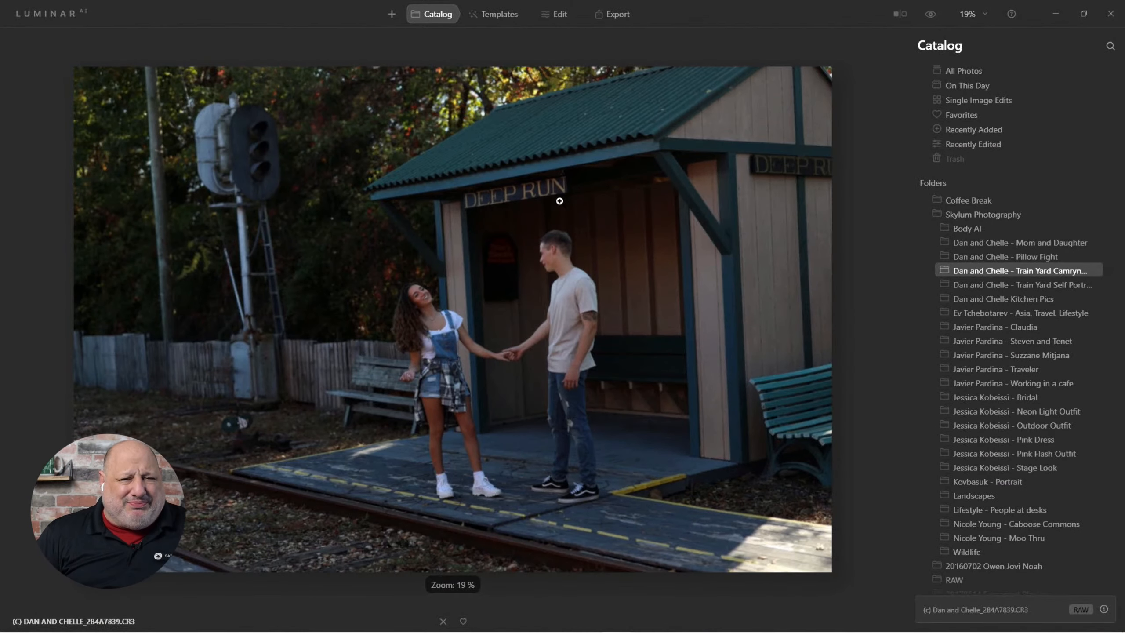
Step: Review the couple's poses one photo at a time from the Deep Run station through the field series to photo 2B4A8023
{"action": "key", "text": "Right"}
{"action": "key", "text": "Right"}
{"action": "key", "text": "Right"}
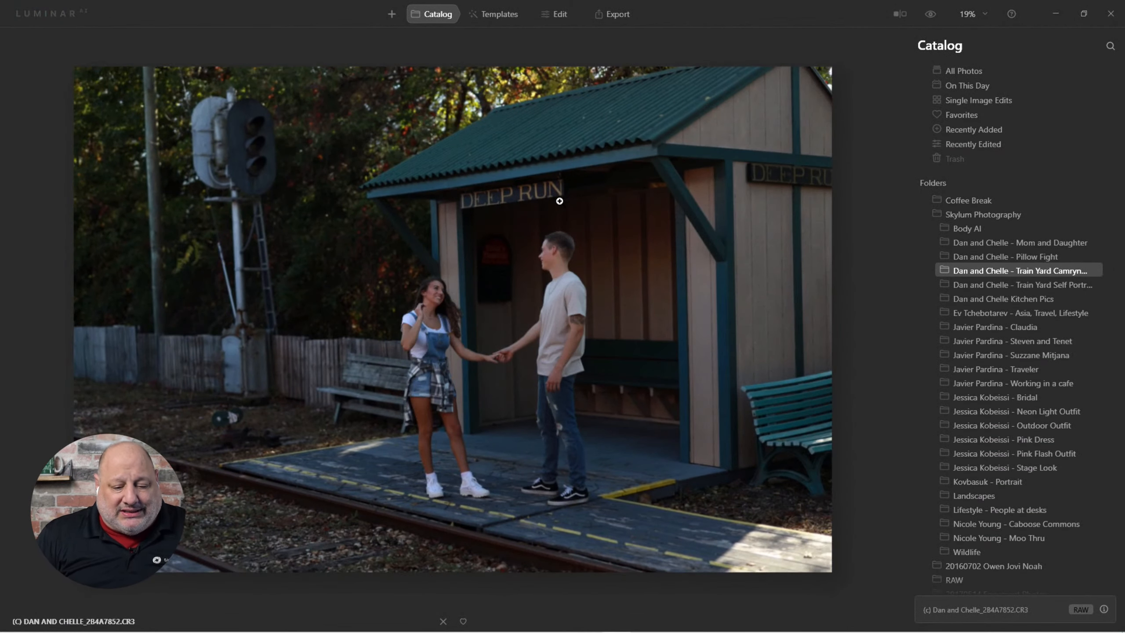
{"action": "key", "text": "Right"}
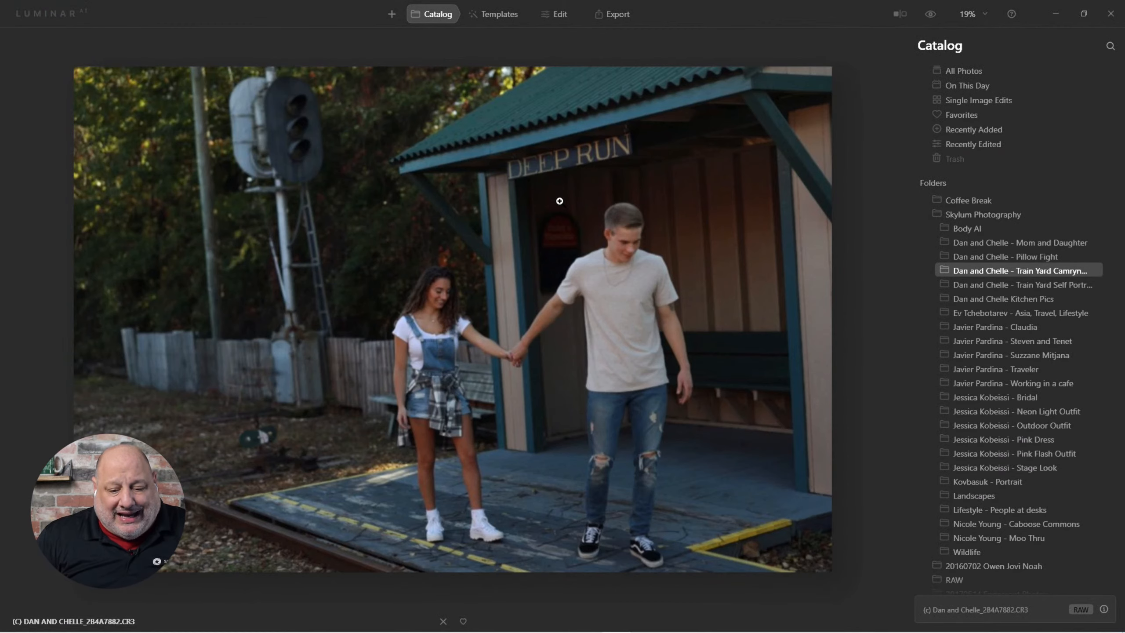
{"action": "key", "text": "Right"}
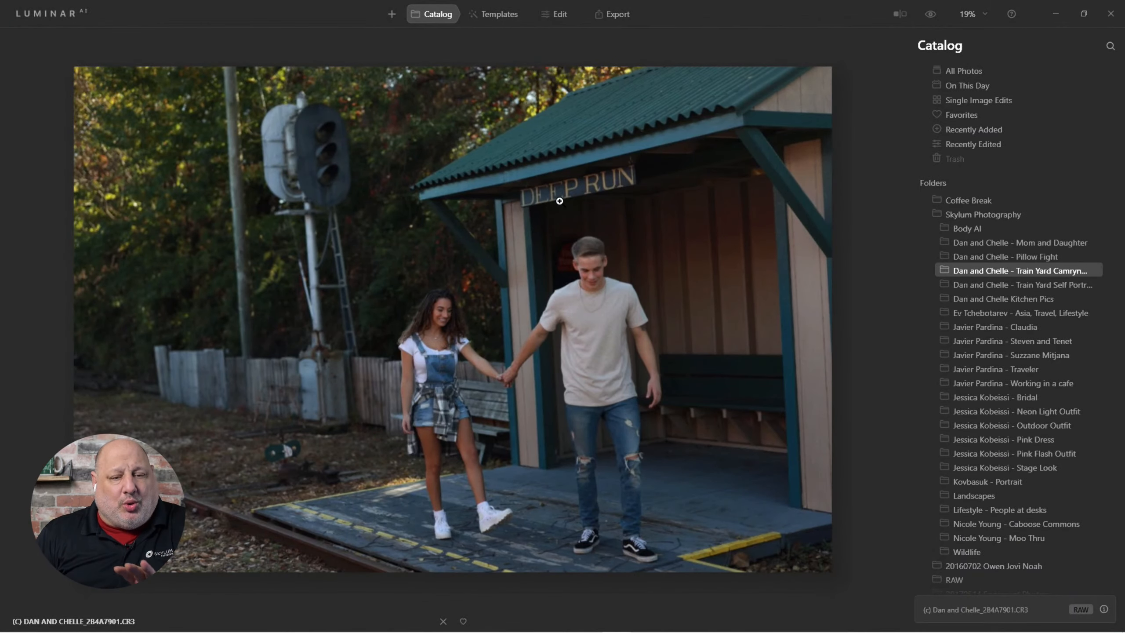
{"action": "key", "text": "Right"}
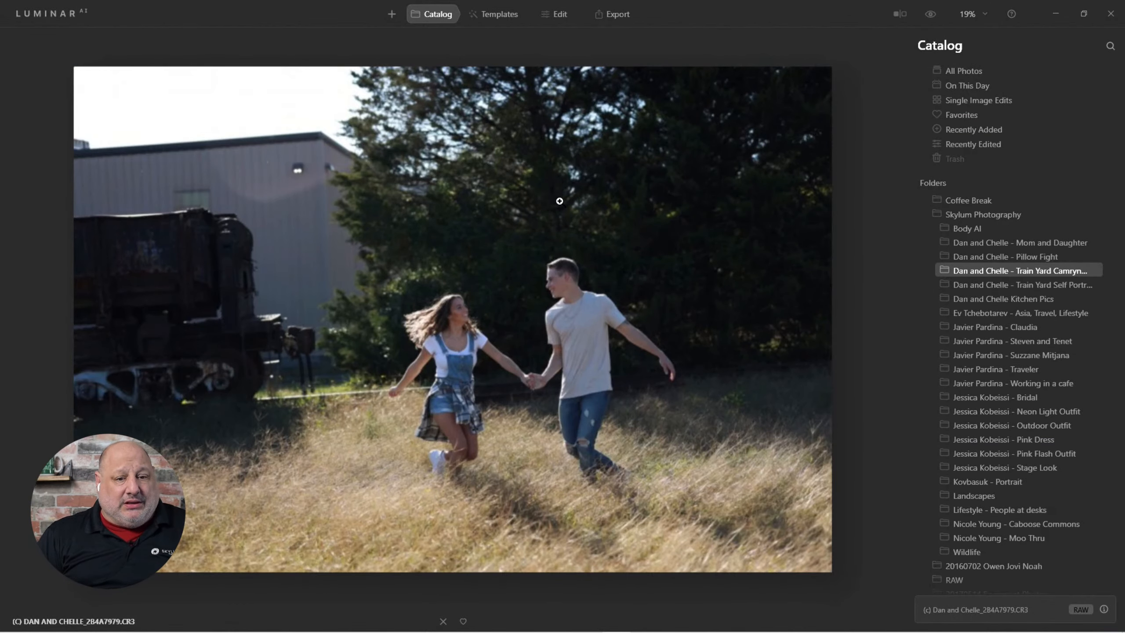
{"action": "key", "text": "Right"}
{"action": "key", "text": "Right"}
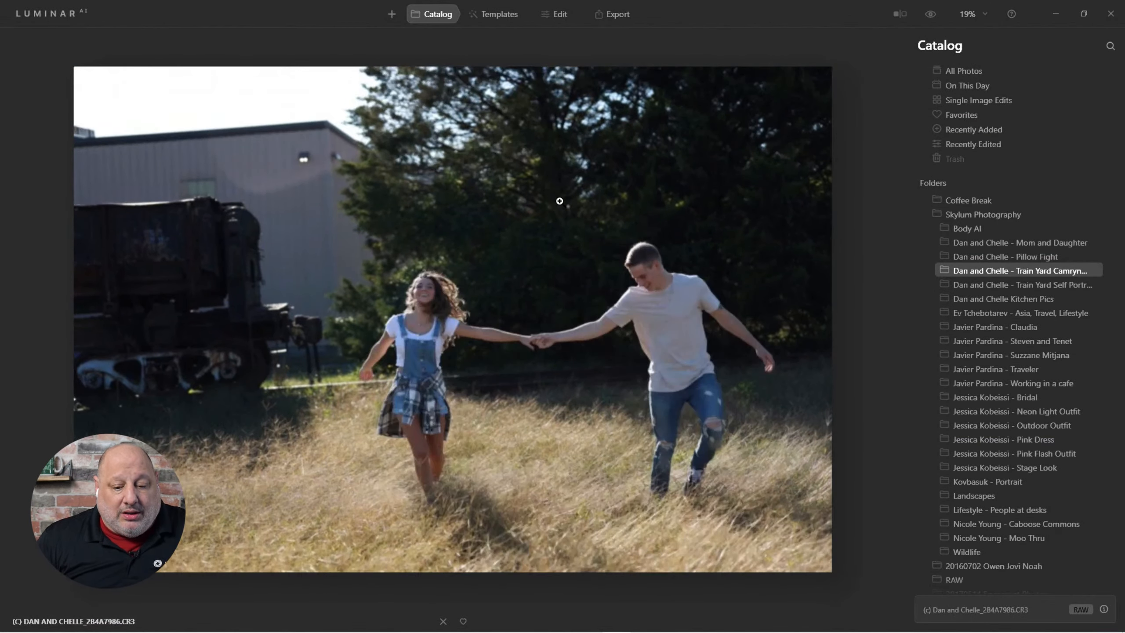
{"action": "key", "text": "Right"}
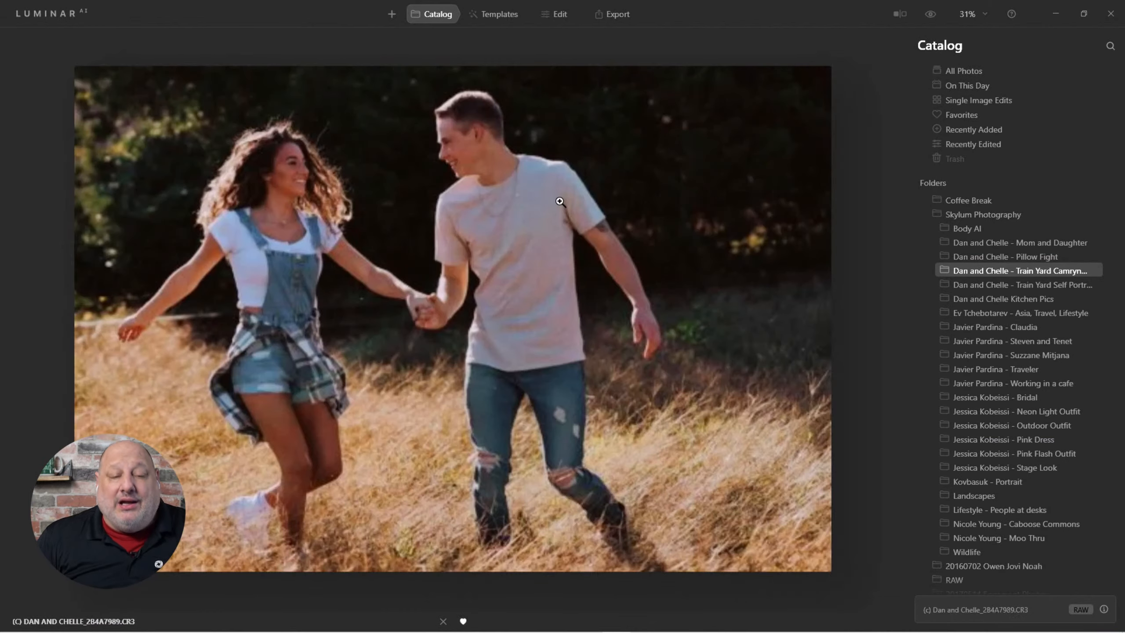
{"action": "key", "text": "Right"}
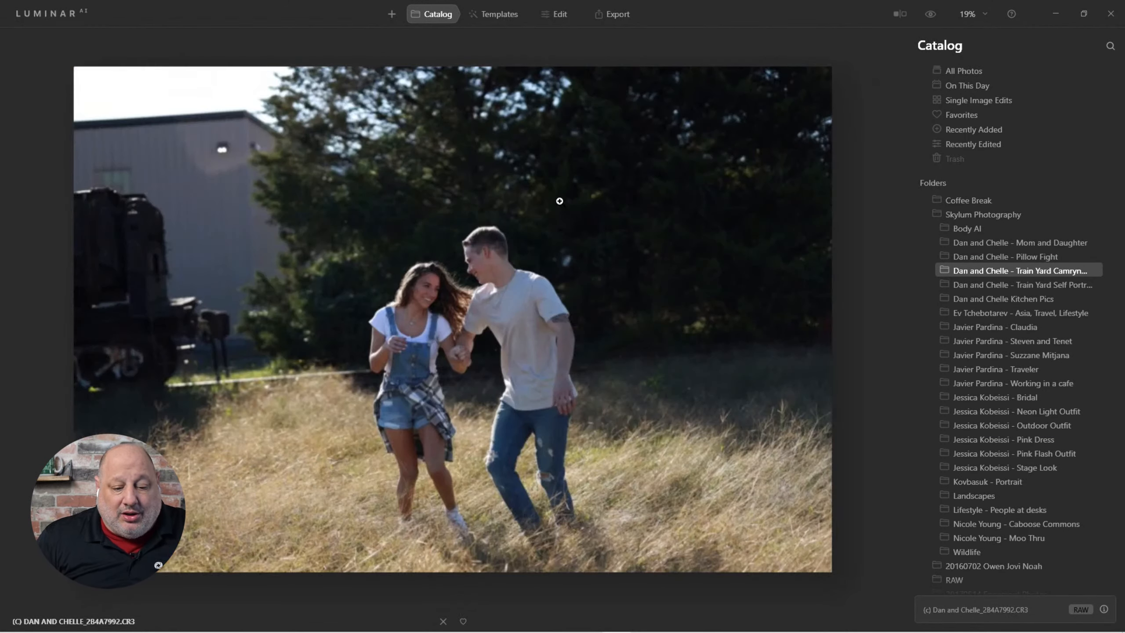
{"action": "key", "text": "Right"}
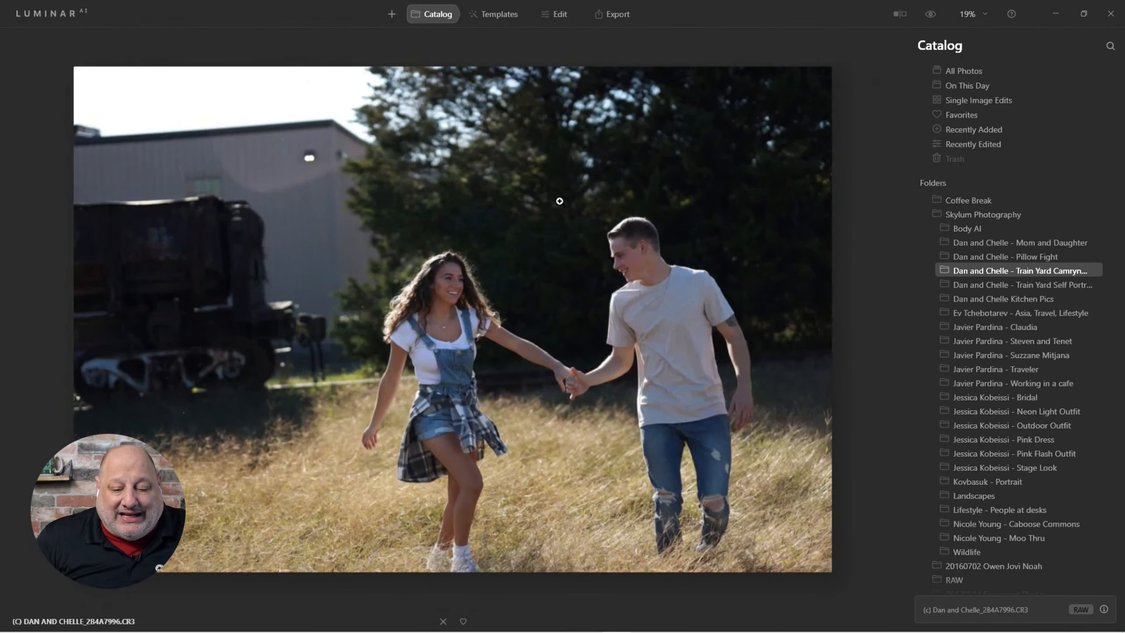
{"action": "key", "text": "Right"}
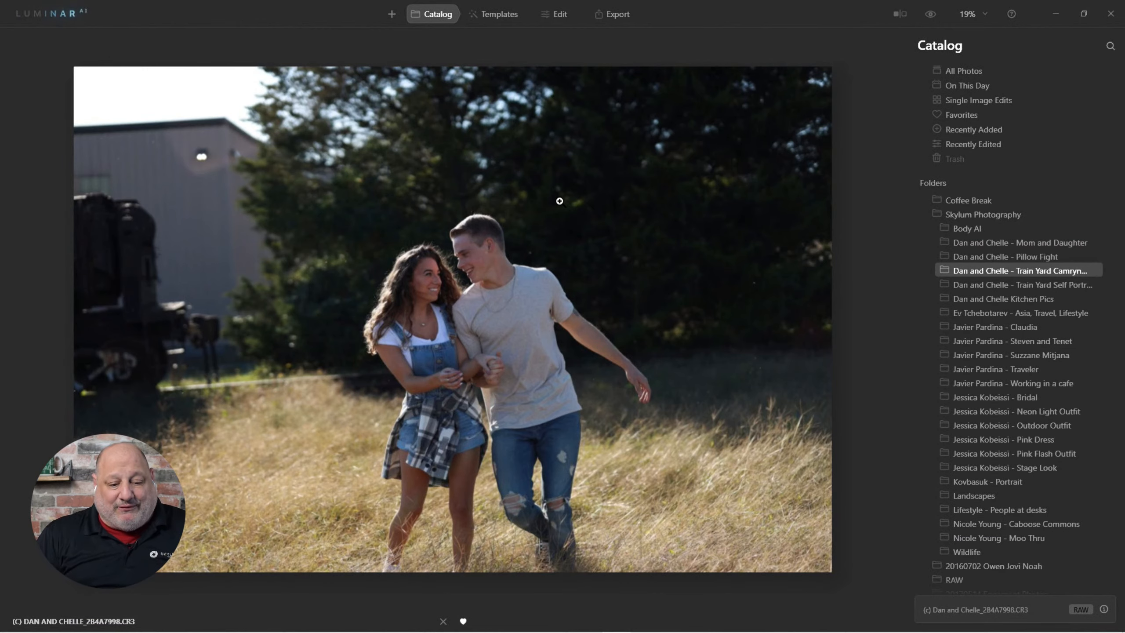
{"action": "key", "text": "Right"}
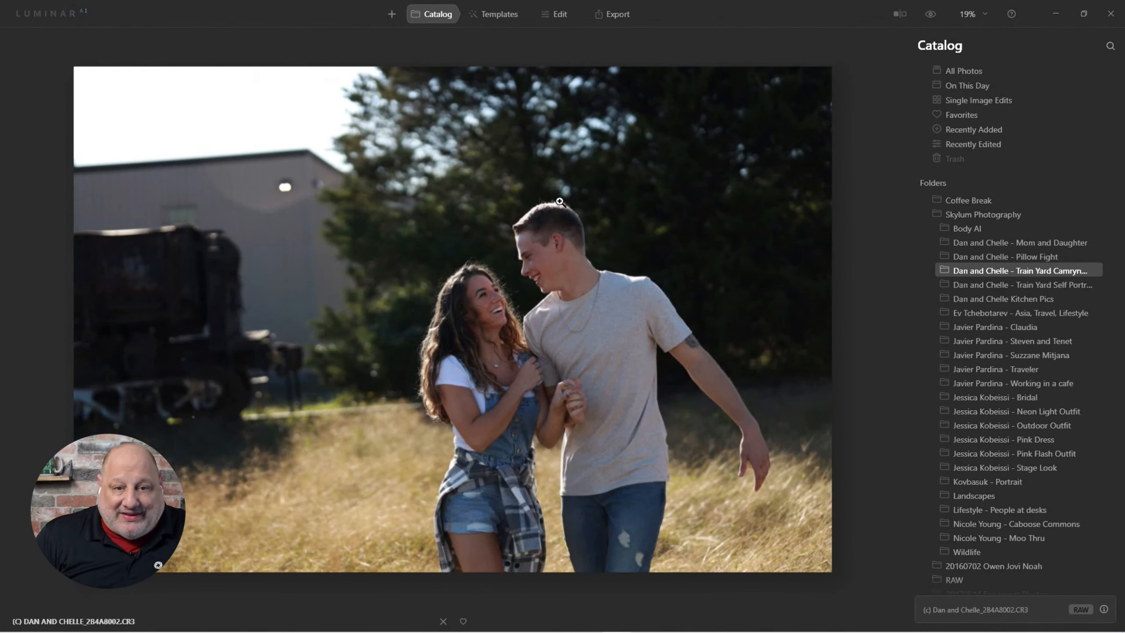
{"action": "key", "text": "Right"}
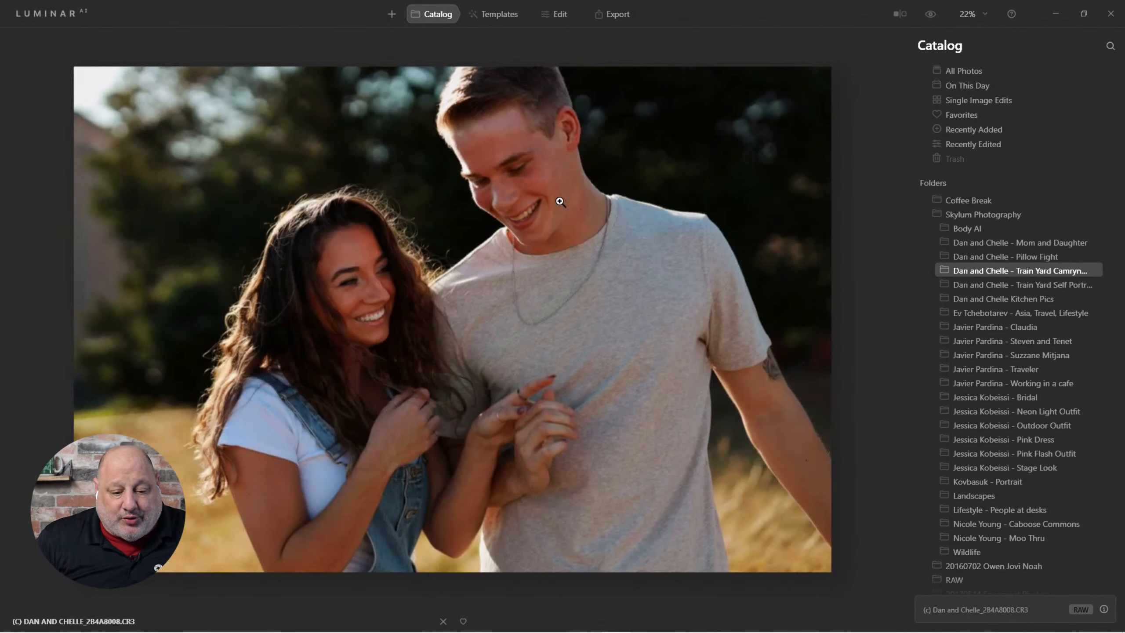
{"action": "key", "text": "Right"}
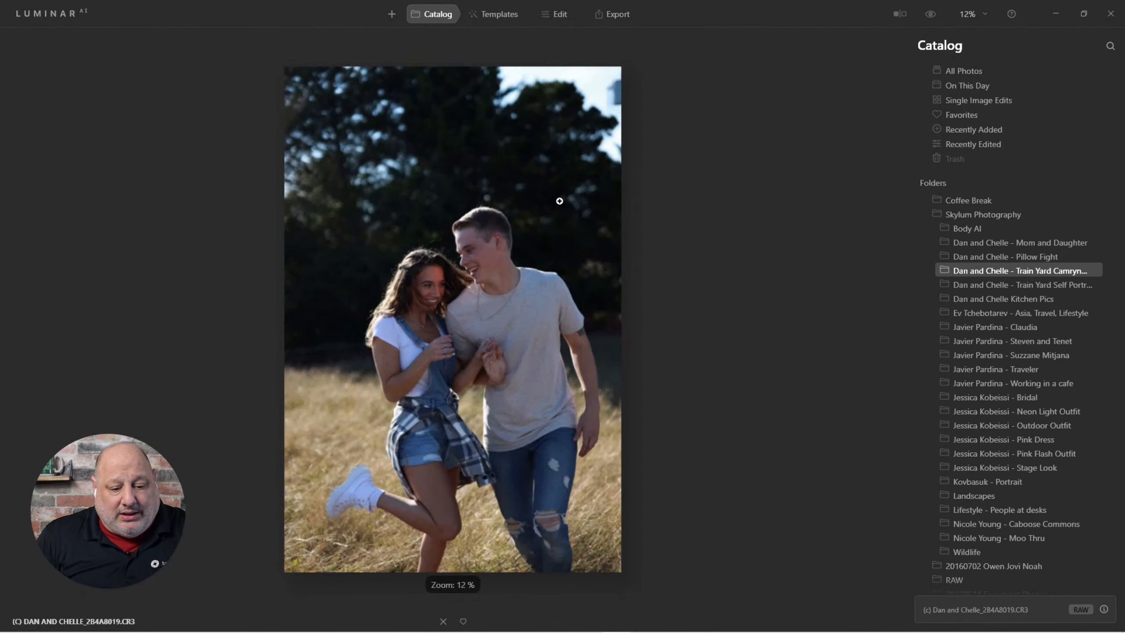
{"action": "key", "text": "Right"}
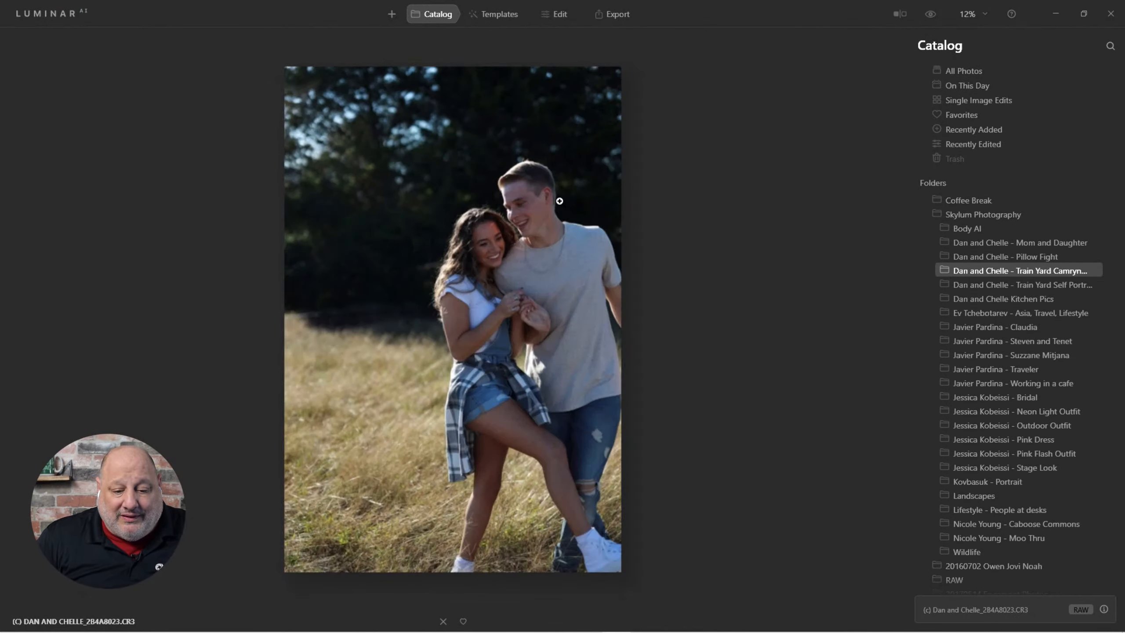
Step: Review the rest of the couple's field poses one photo at a time to photo 2B4A7998, and examine the couple enlarged
{"action": "key", "text": "Right"}
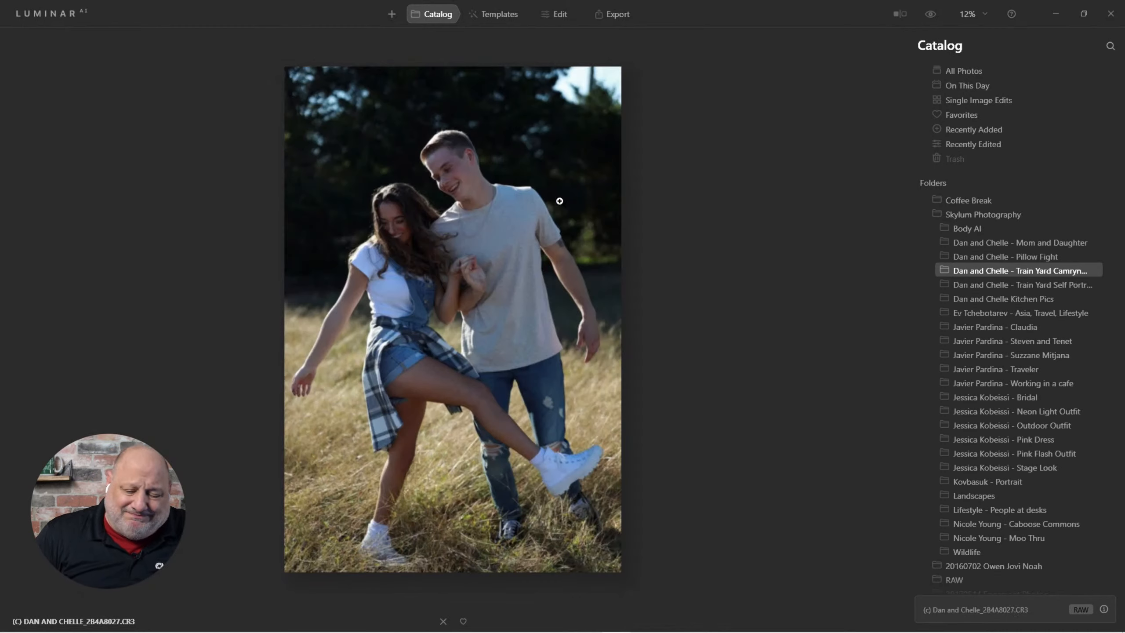
{"action": "key", "text": "Right"}
{"action": "key", "text": "Right"}
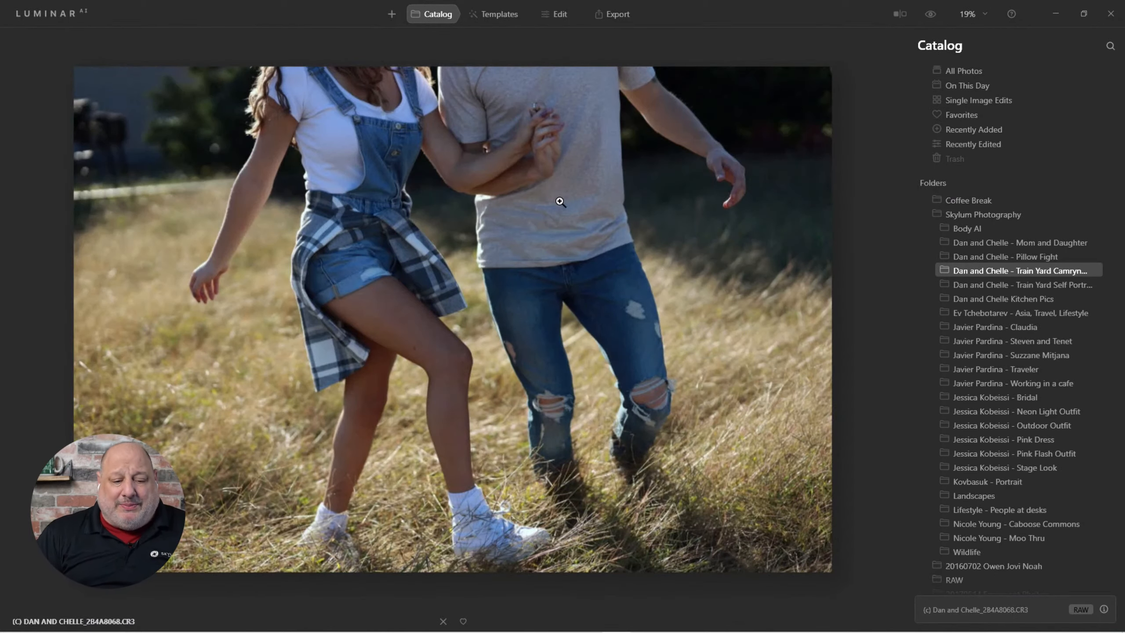
{"action": "key", "text": "Right"}
{"action": "key", "text": "Right"}
{"action": "key", "text": "Right"}
{"action": "key", "text": "Right"}
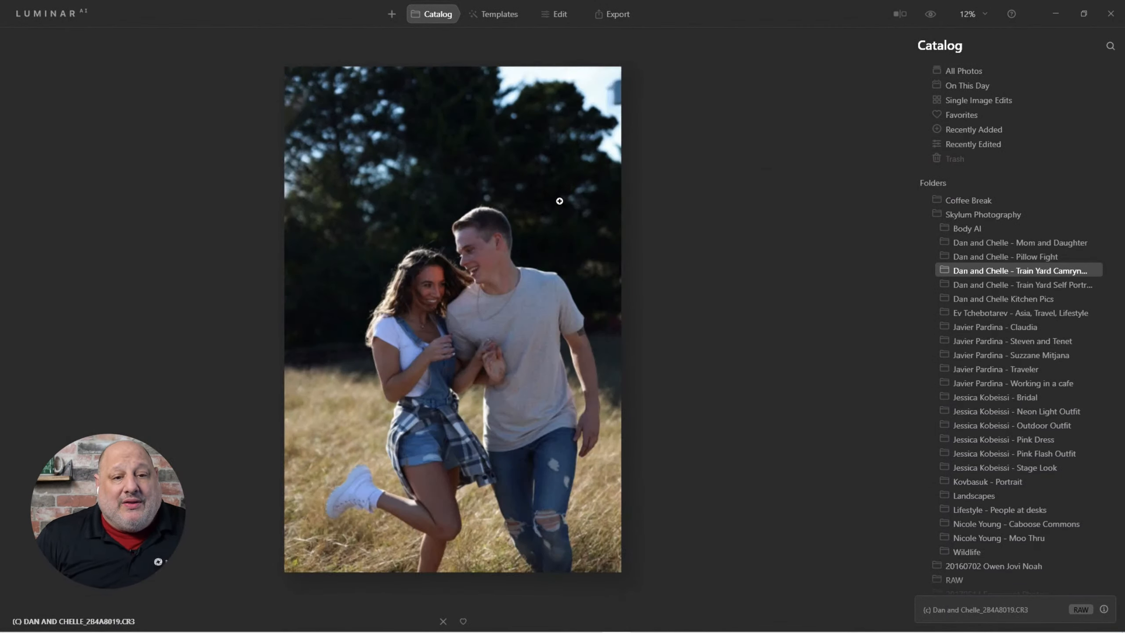
{"action": "key", "text": "Right"}
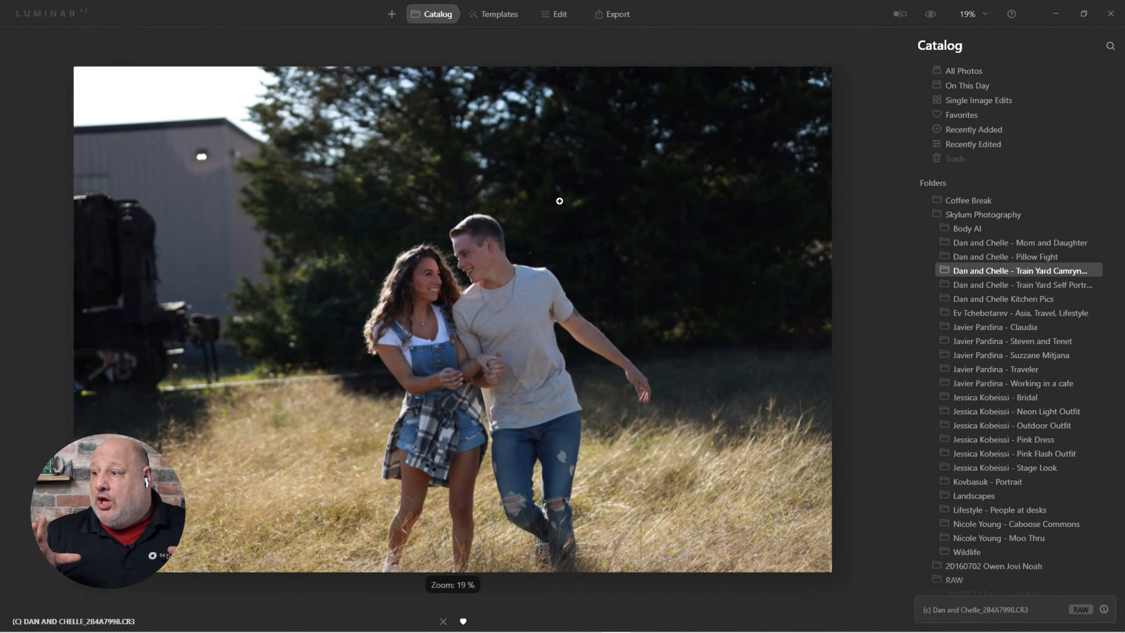
{"action": "left_click", "coordinate": [516, 265]}
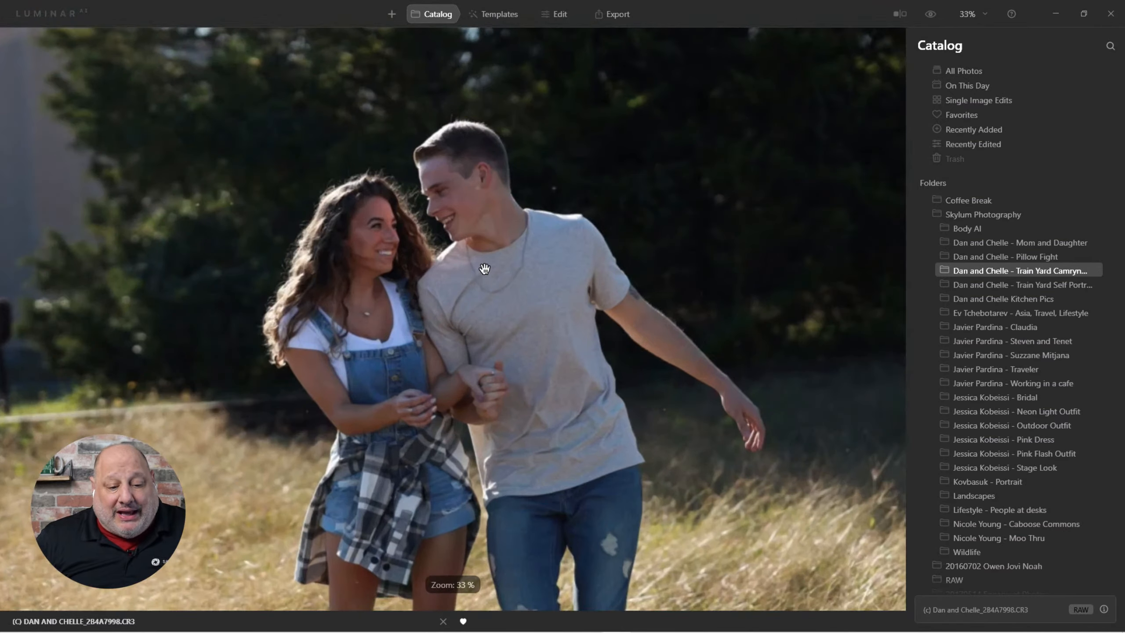
{"action": "scroll", "coordinate": [484, 262], "scroll_direction": "up", "scroll_amount": 1}
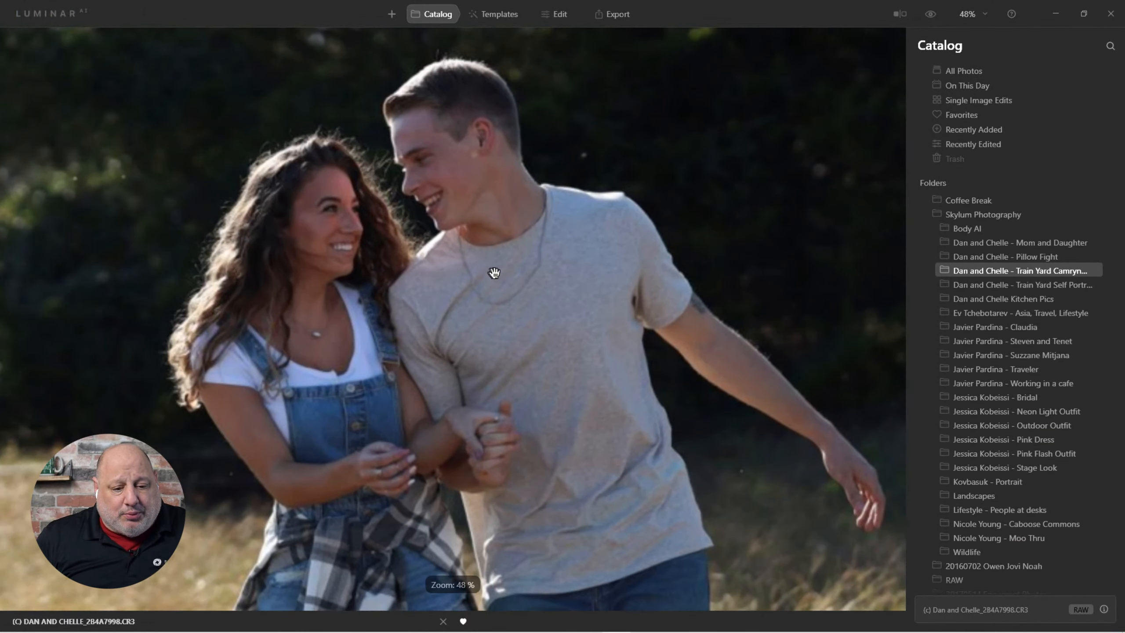
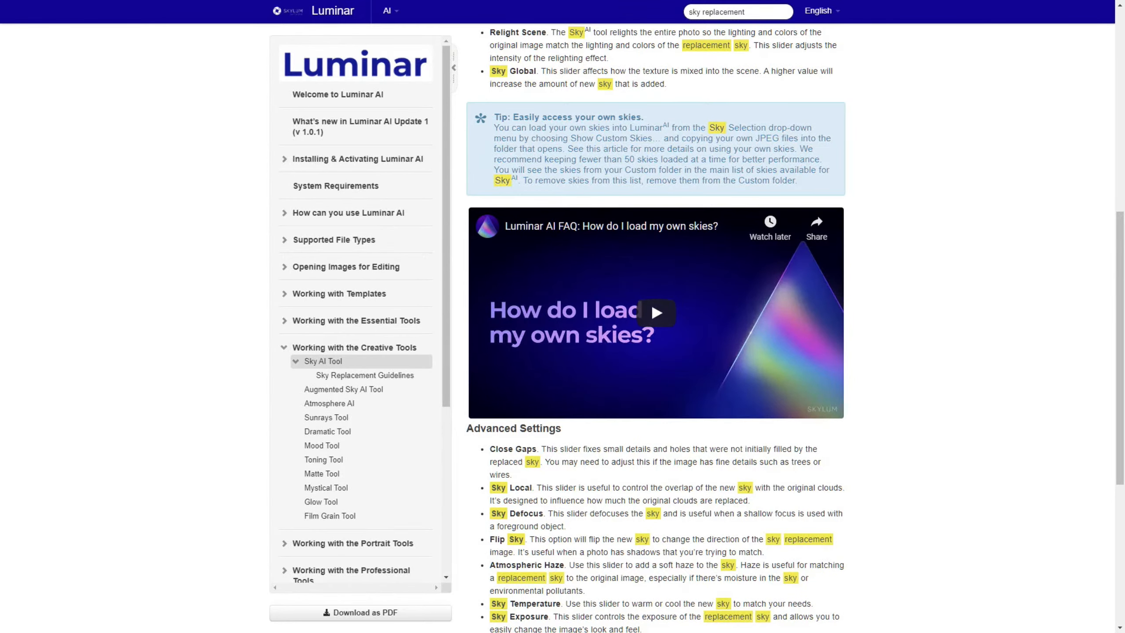
Step: Read the standard and advanced settings of the Sky AI tool in the online Luminar manual
{"action": "scroll", "coordinate": [524, 271], "scroll_direction": "up", "scroll_amount": 4}
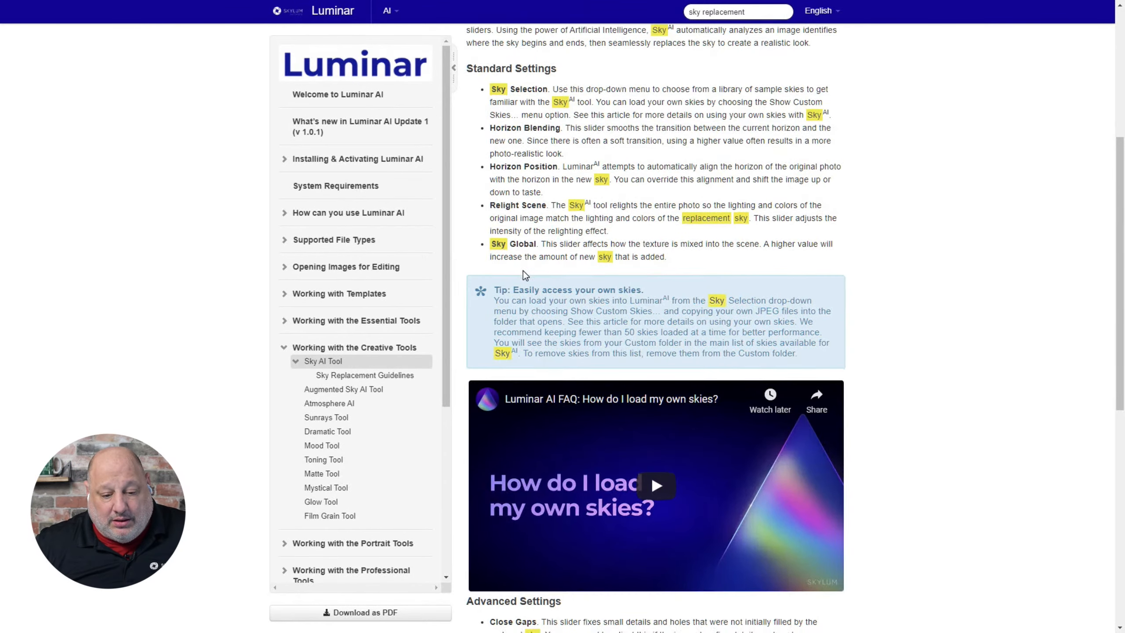
{"action": "scroll", "coordinate": [523, 270], "scroll_direction": "down", "scroll_amount": 8}
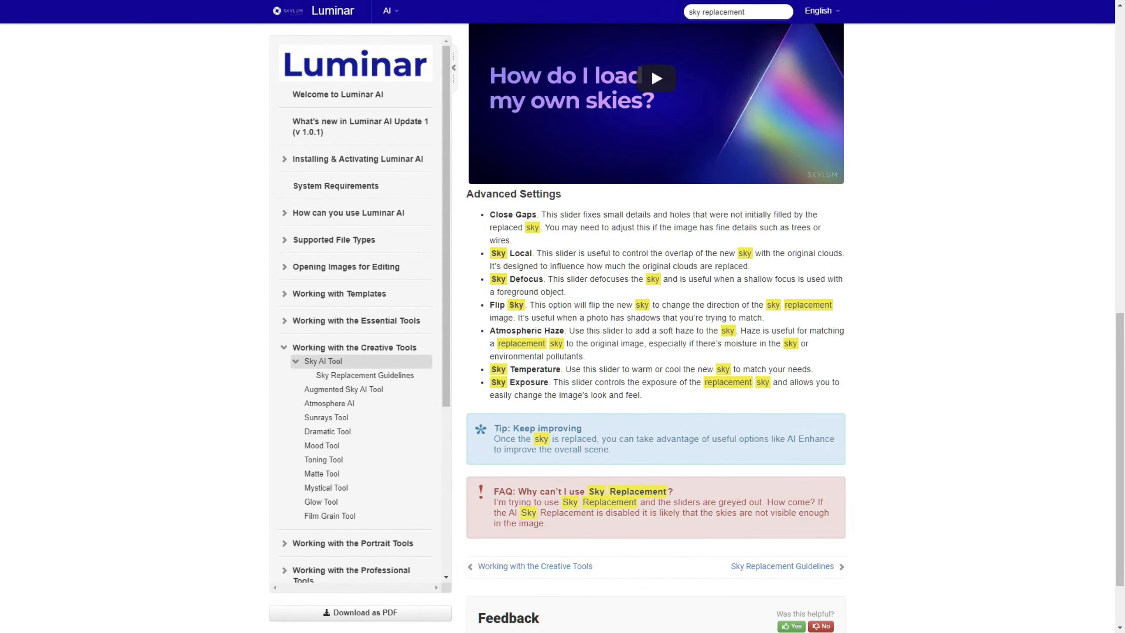
Step: Switch to Luminar AI and examine the mountain ridge and replaced sky of the lake photo at high magnification
{"action": "key", "text": "alt+Tab"}
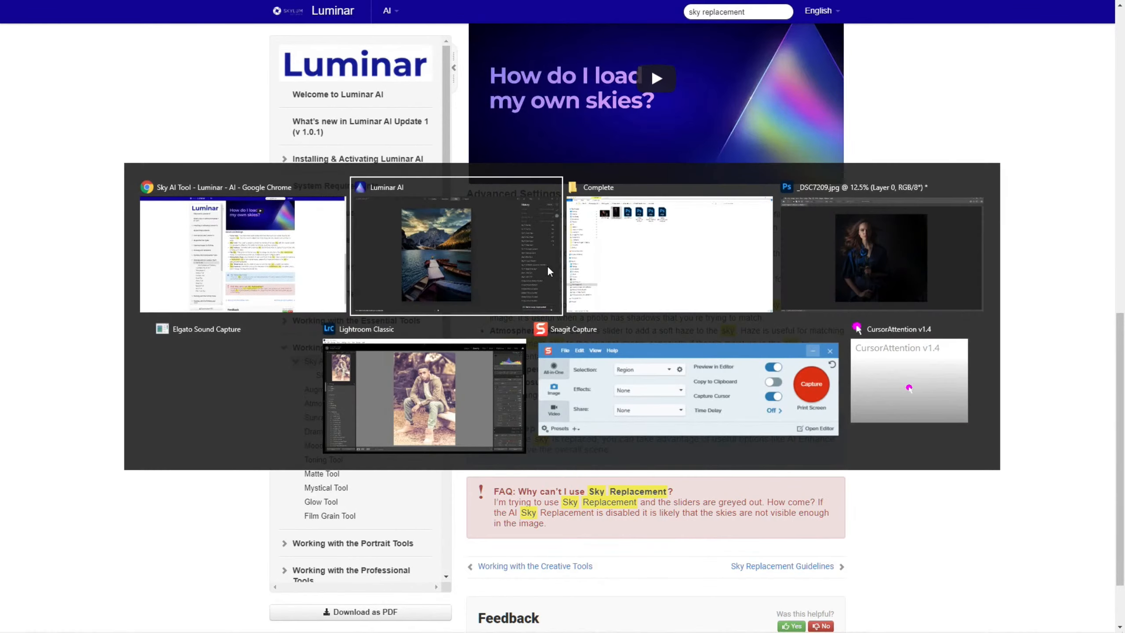
{"action": "scroll", "coordinate": [438, 151], "scroll_direction": "up", "scroll_amount": 2}
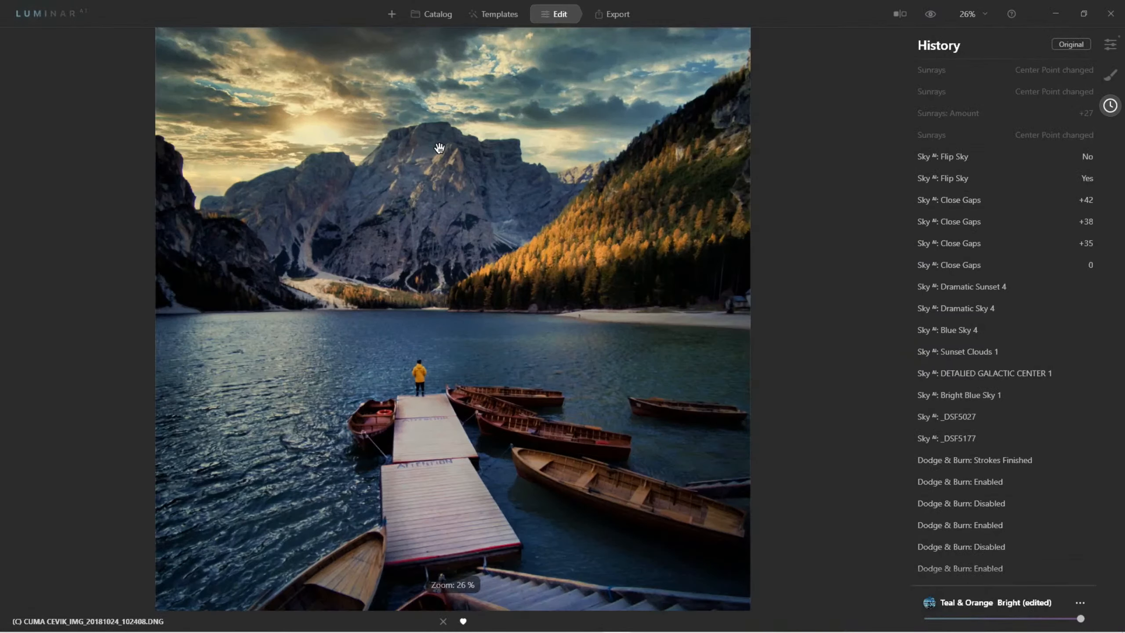
{"action": "scroll", "coordinate": [409, 121], "scroll_direction": "up", "scroll_amount": 2}
{"action": "scroll", "coordinate": [419, 109], "scroll_direction": "up", "scroll_amount": 2}
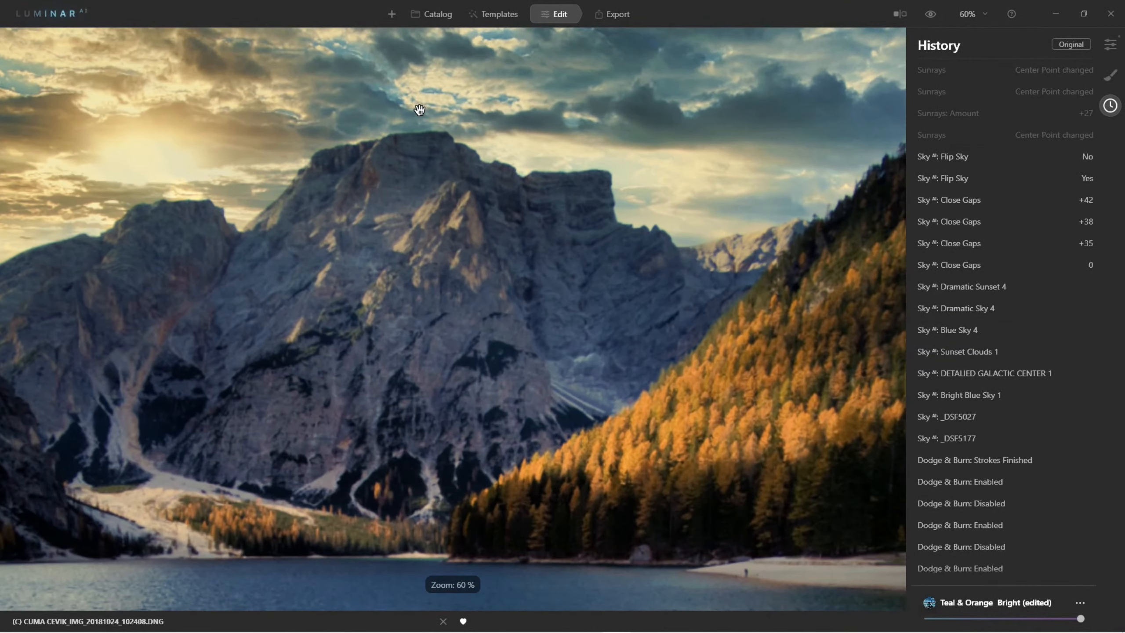
{"action": "scroll", "coordinate": [419, 110], "scroll_direction": "up", "scroll_amount": 1}
{"action": "left_click_drag", "start_coordinate": [419, 110], "coordinate": [431, 279]}
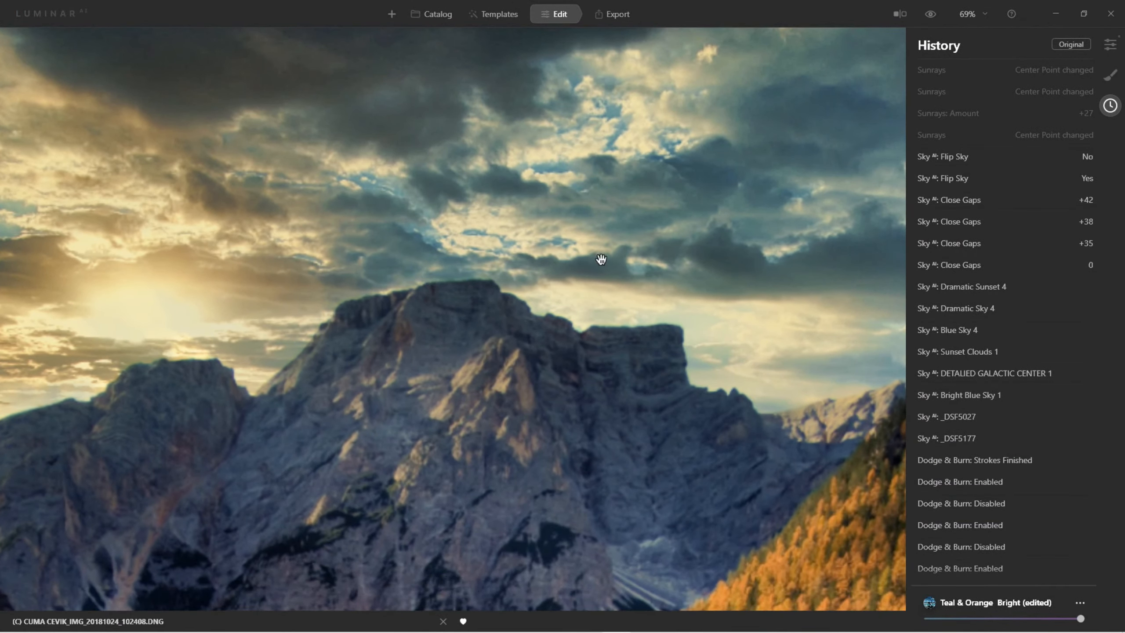
Step: Show the Sky AI tool's advanced settings, try Close Gaps at 0 on the mountain ridge, and set it to 35
{"action": "left_click", "coordinate": [1112, 50]}
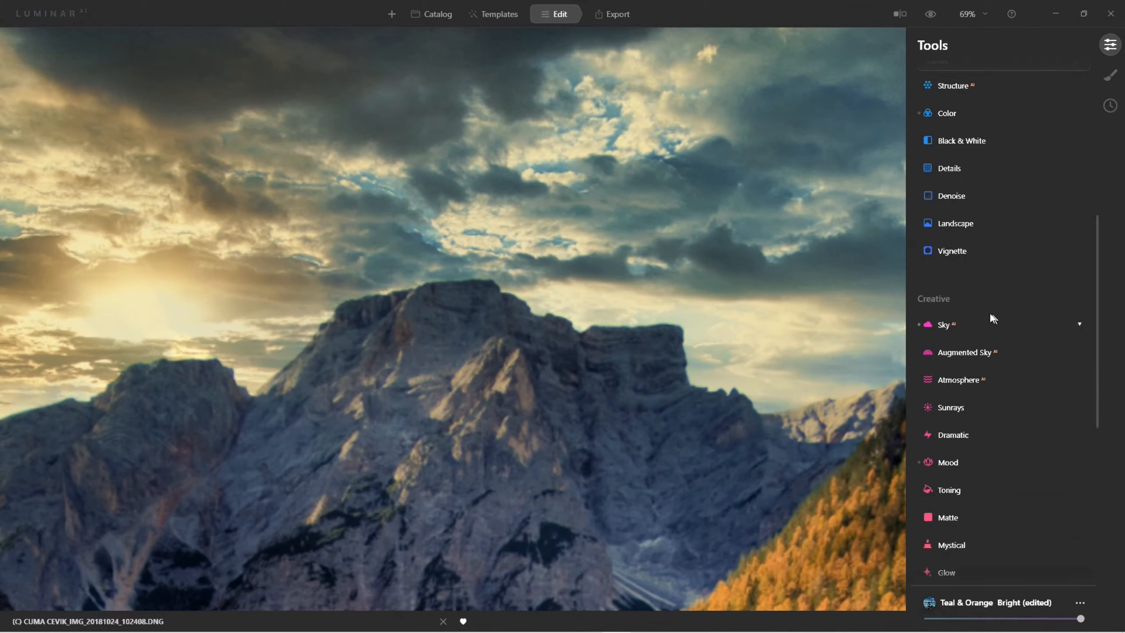
{"action": "left_click", "coordinate": [943, 324]}
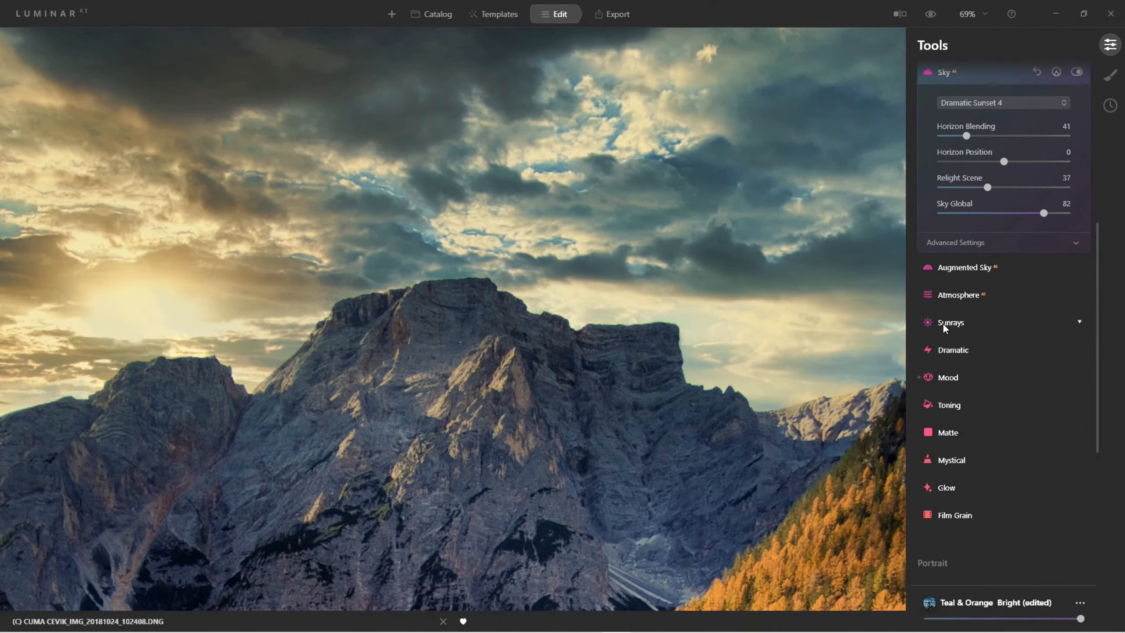
{"action": "left_click", "coordinate": [944, 241]}
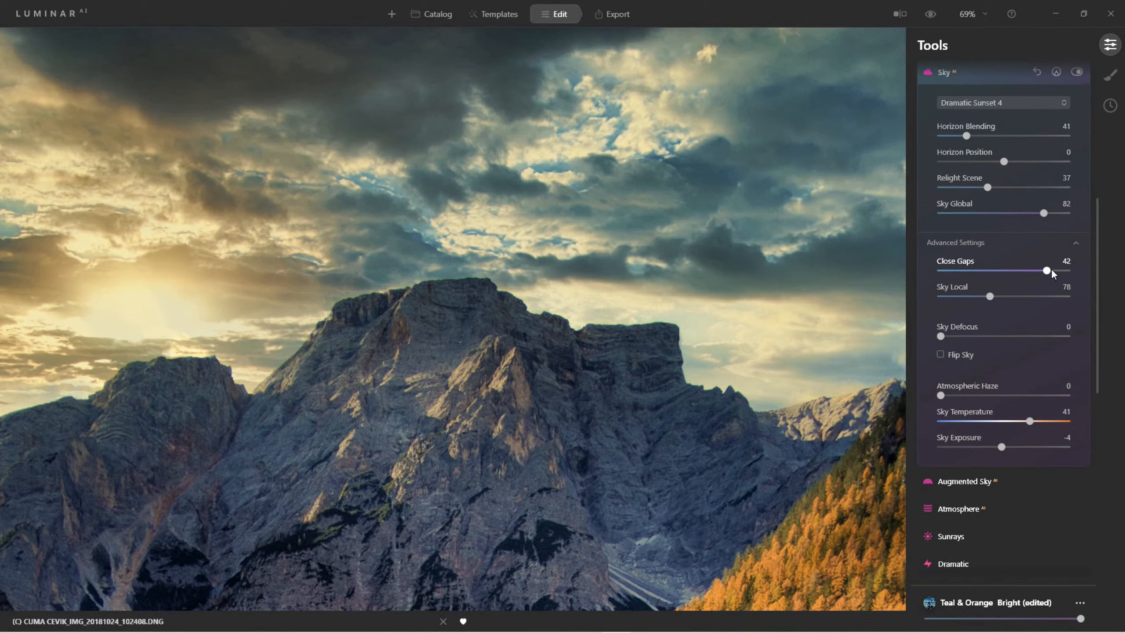
{"action": "left_click_drag", "start_coordinate": [1028, 270], "coordinate": [921, 270]}
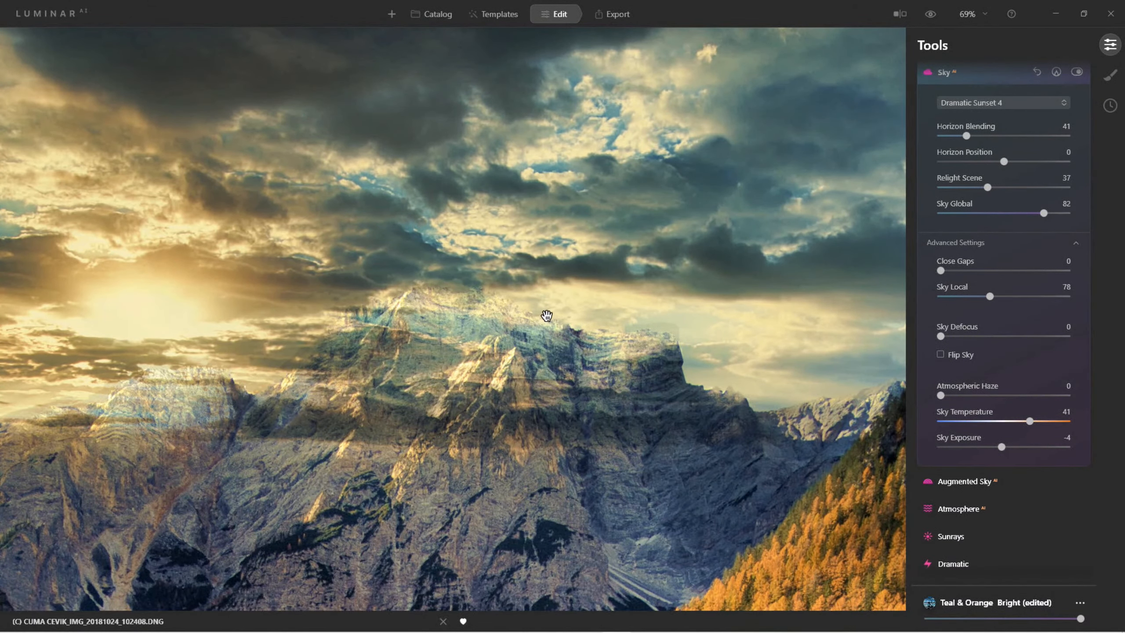
{"action": "scroll", "coordinate": [501, 350], "scroll_direction": "down", "scroll_amount": 5}
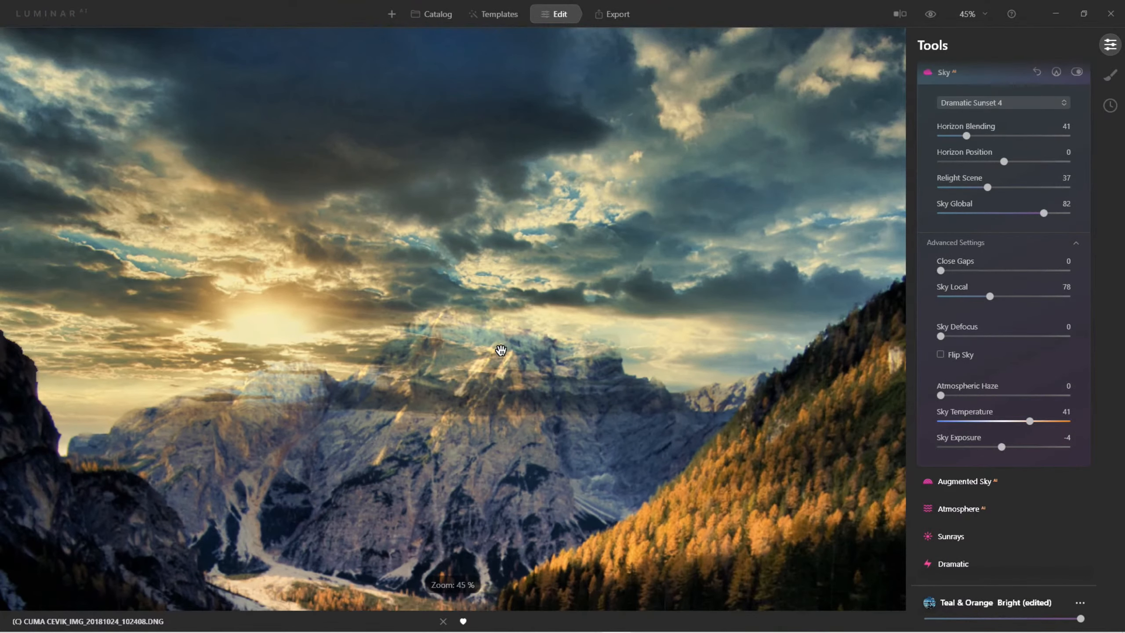
{"action": "scroll", "coordinate": [500, 350], "scroll_direction": "down", "scroll_amount": 2}
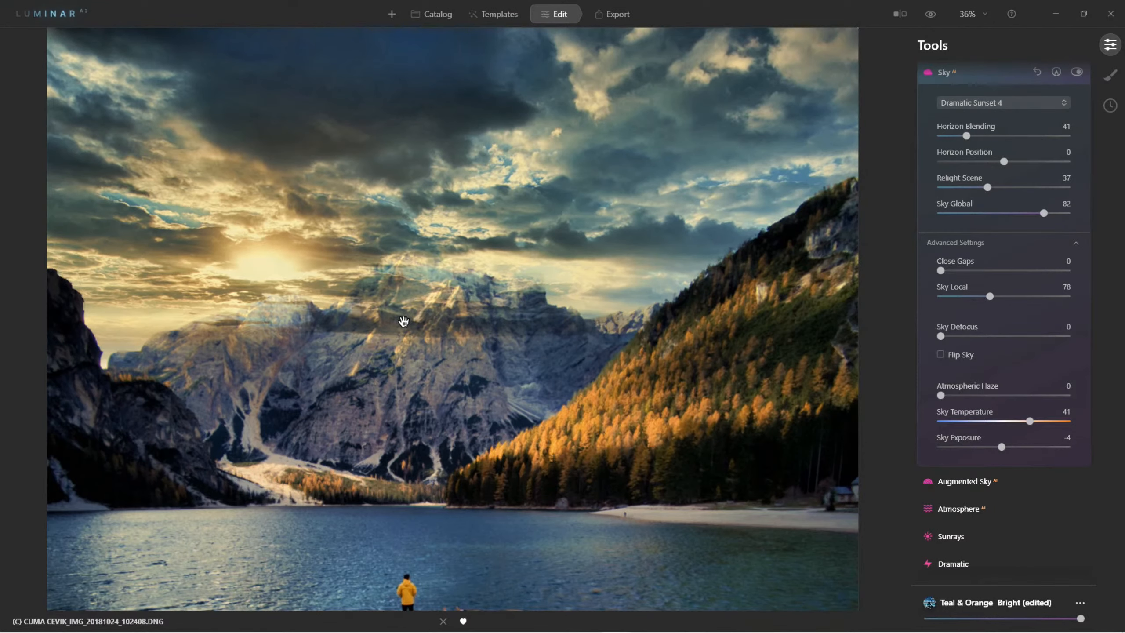
{"action": "left_click_drag", "start_coordinate": [940, 270], "coordinate": [1027, 275]}
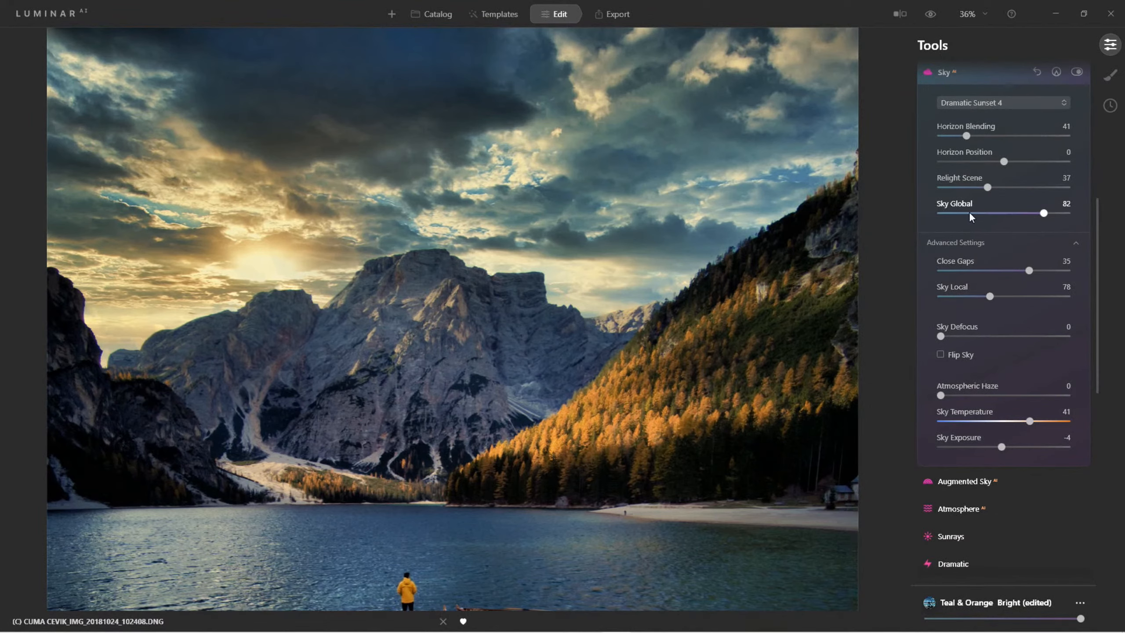
Step: Try Sky Global at 0, comparing the edit with the original photo, and restore Sky Global to 82
{"action": "left_click_drag", "start_coordinate": [1041, 214], "coordinate": [922, 210]}
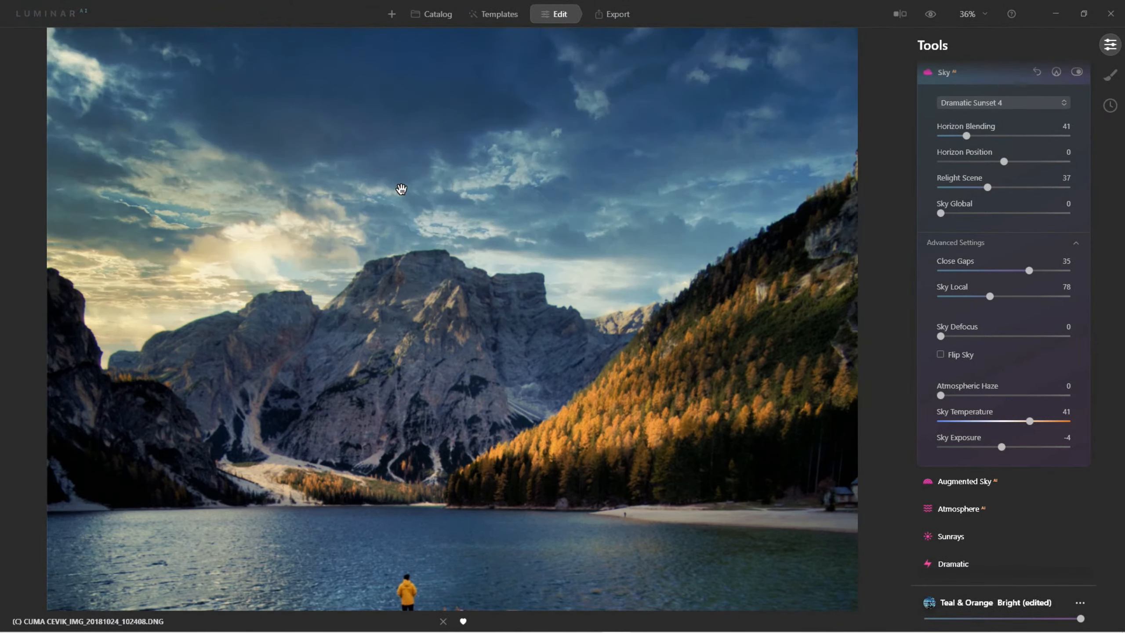
{"action": "scroll", "coordinate": [401, 190], "scroll_direction": "up", "scroll_amount": 1}
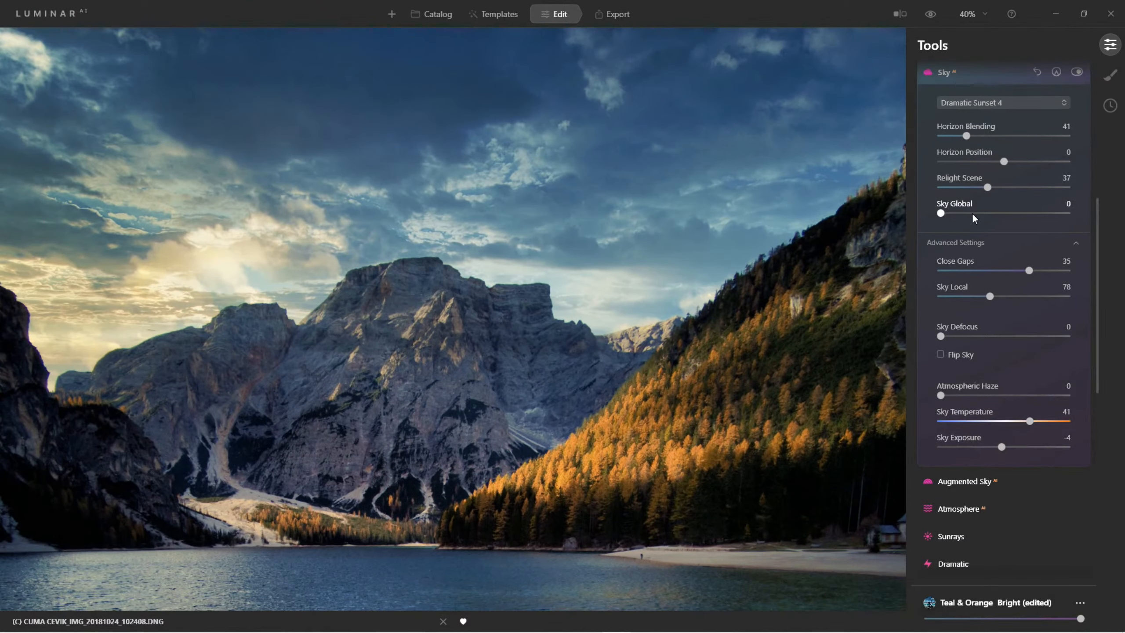
{"action": "left_click", "coordinate": [930, 14]}
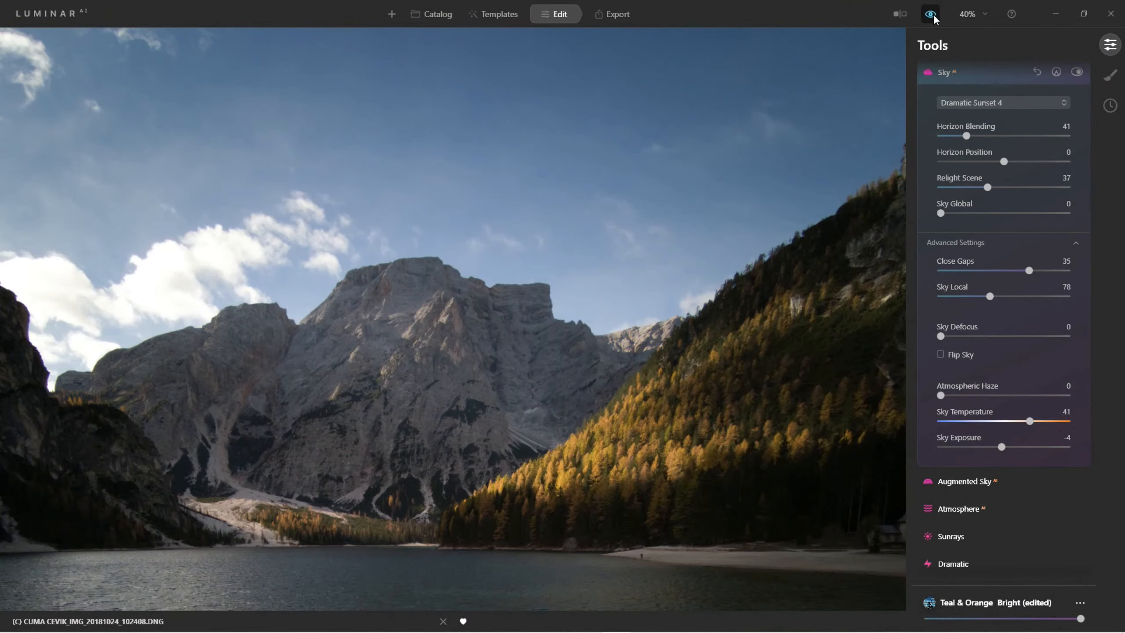
{"action": "left_click", "coordinate": [930, 14]}
{"action": "left_click", "coordinate": [931, 14]}
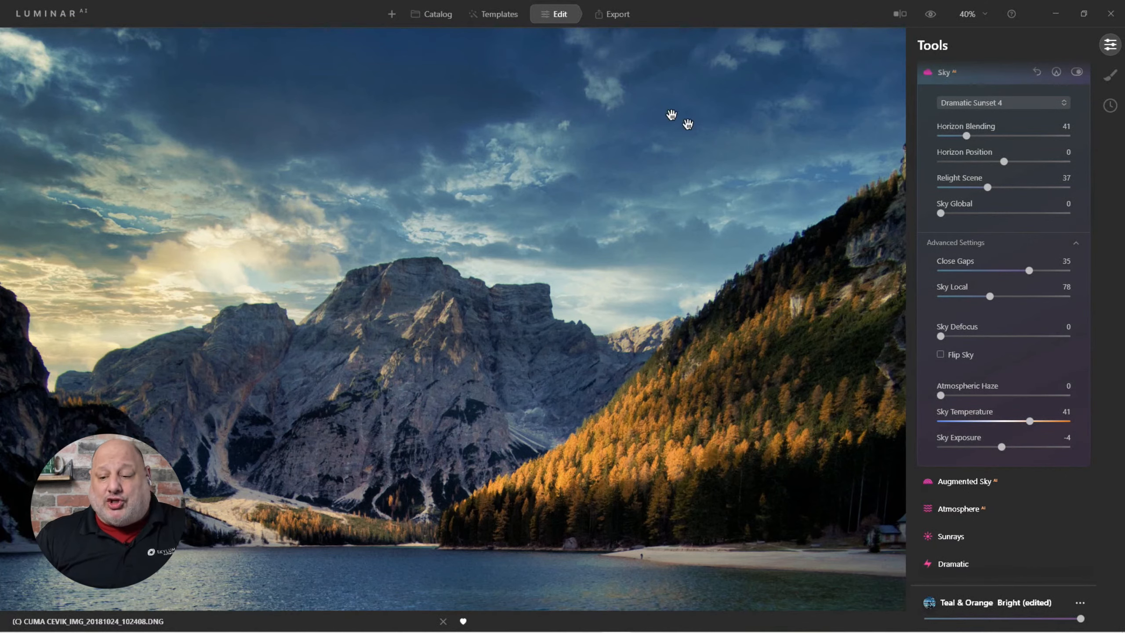
{"action": "left_click_drag", "start_coordinate": [939, 214], "coordinate": [1043, 215]}
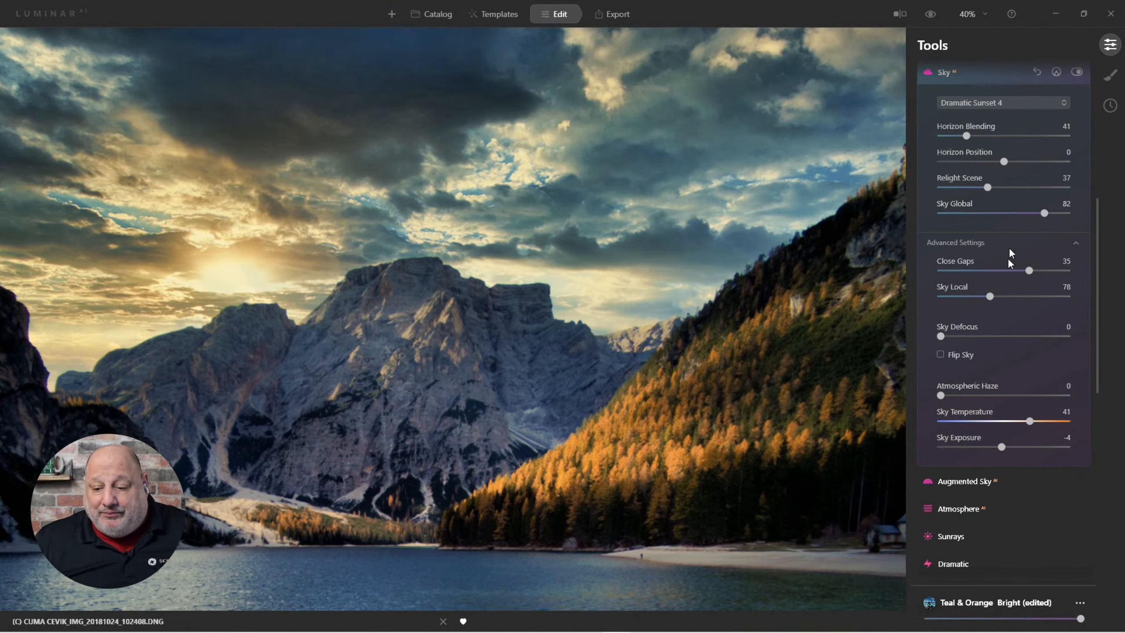
Step: Try the Sky AI tool's Sky Local at 0, and raise it to 135
{"action": "left_click_drag", "start_coordinate": [989, 298], "coordinate": [919, 295]}
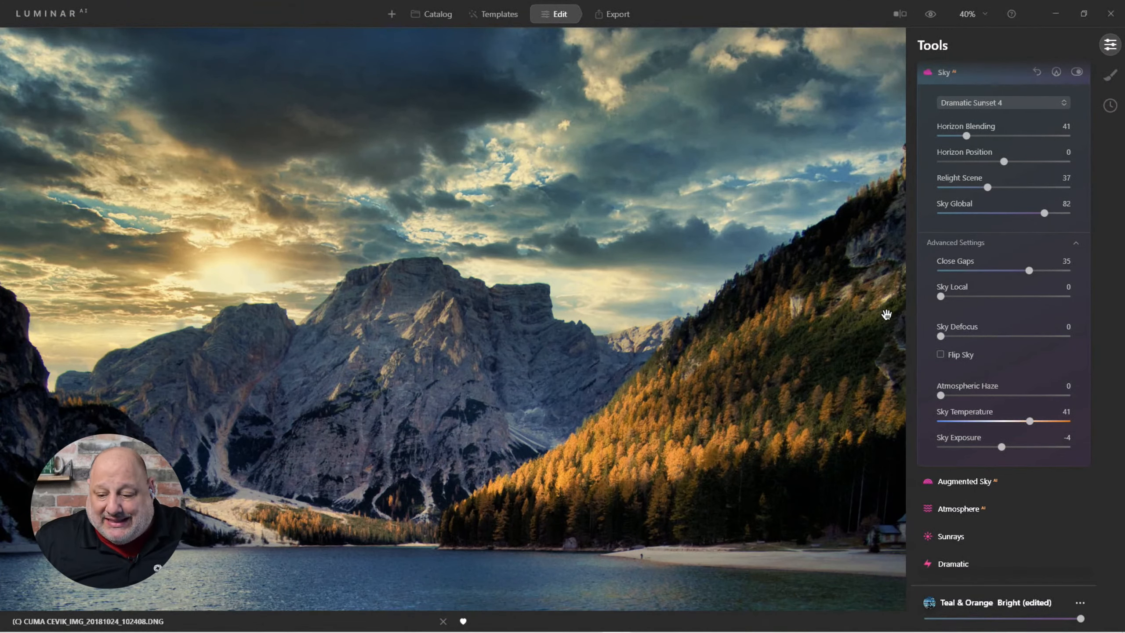
{"action": "left_click_drag", "start_coordinate": [941, 296], "coordinate": [1027, 298]}
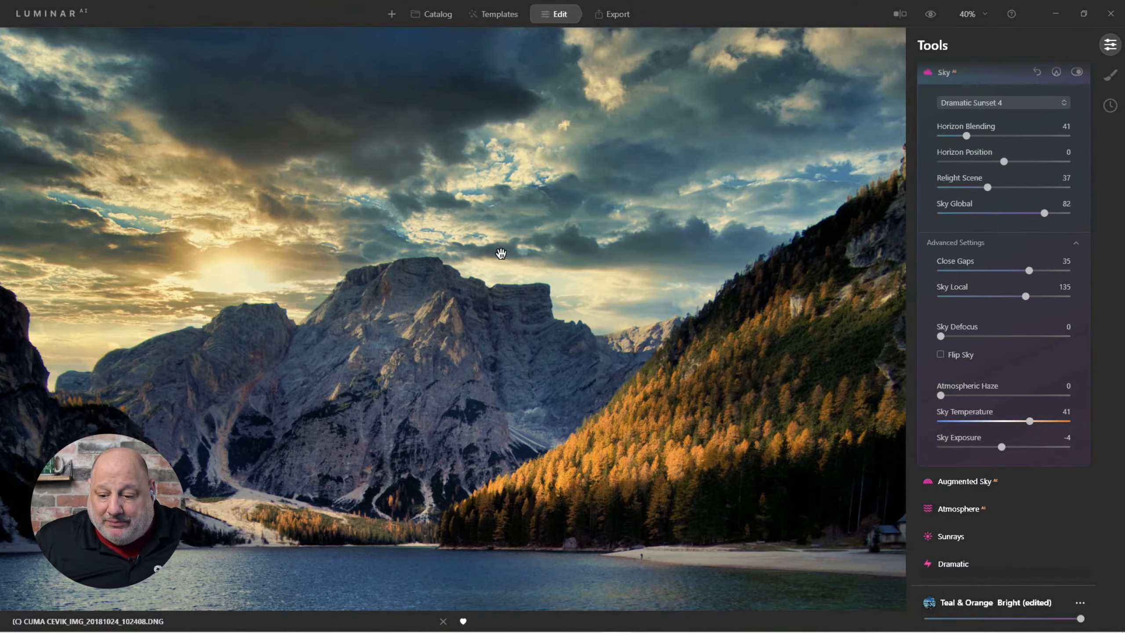
Step: Try flipping the replacement sky over the whole lake photo, and restore its original direction
{"action": "scroll", "coordinate": [499, 248], "scroll_direction": "down", "scroll_amount": 2}
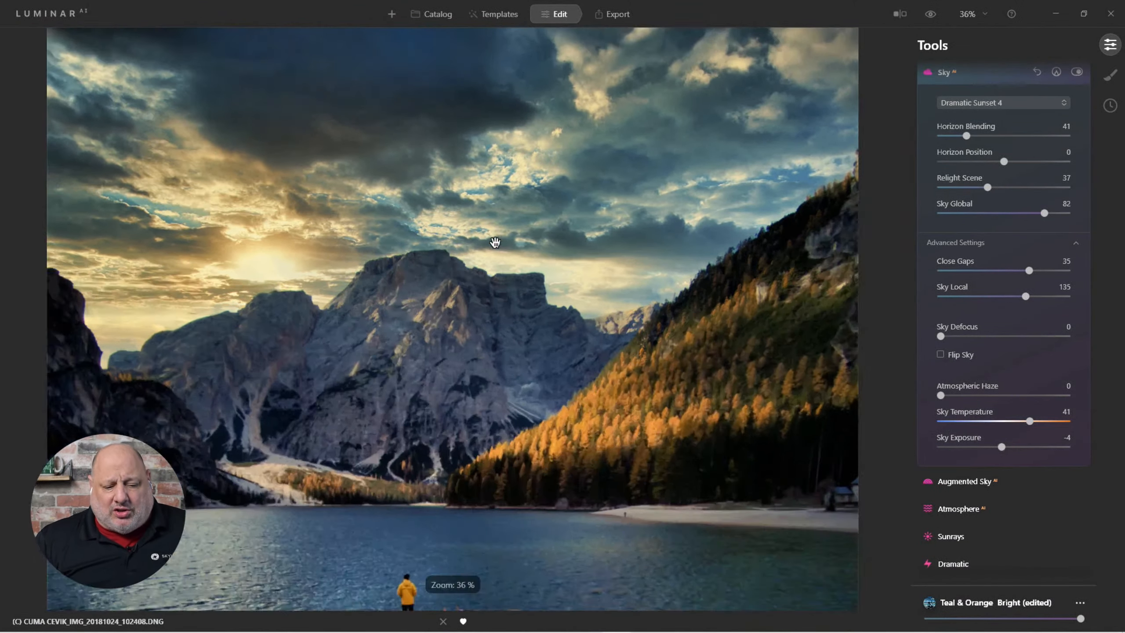
{"action": "left_click", "coordinate": [940, 354]}
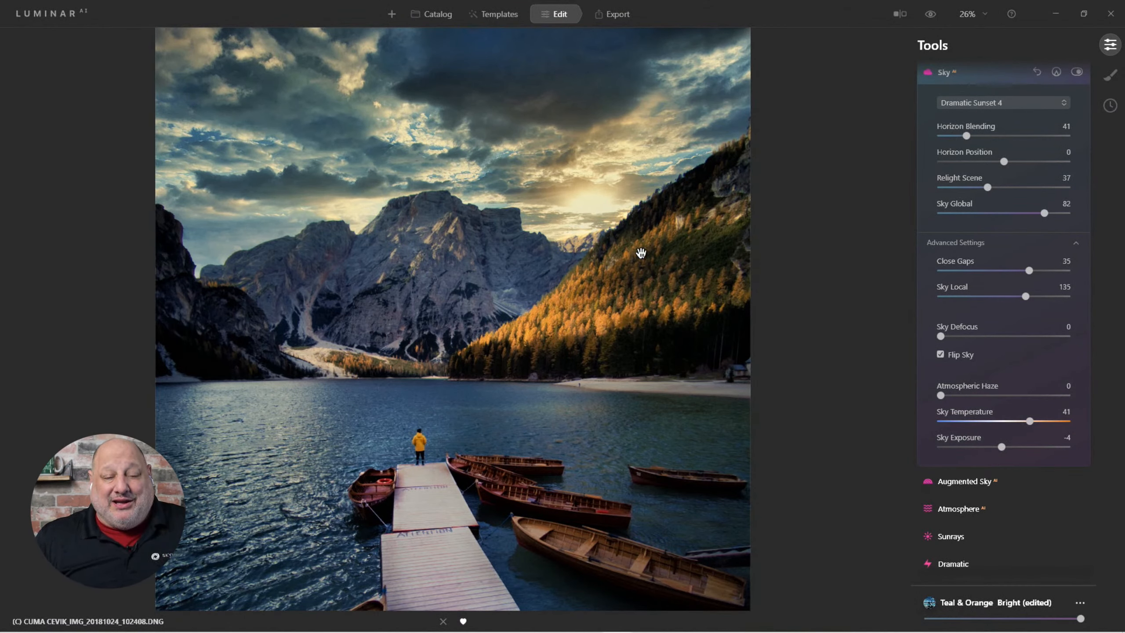
{"action": "left_click", "coordinate": [940, 354]}
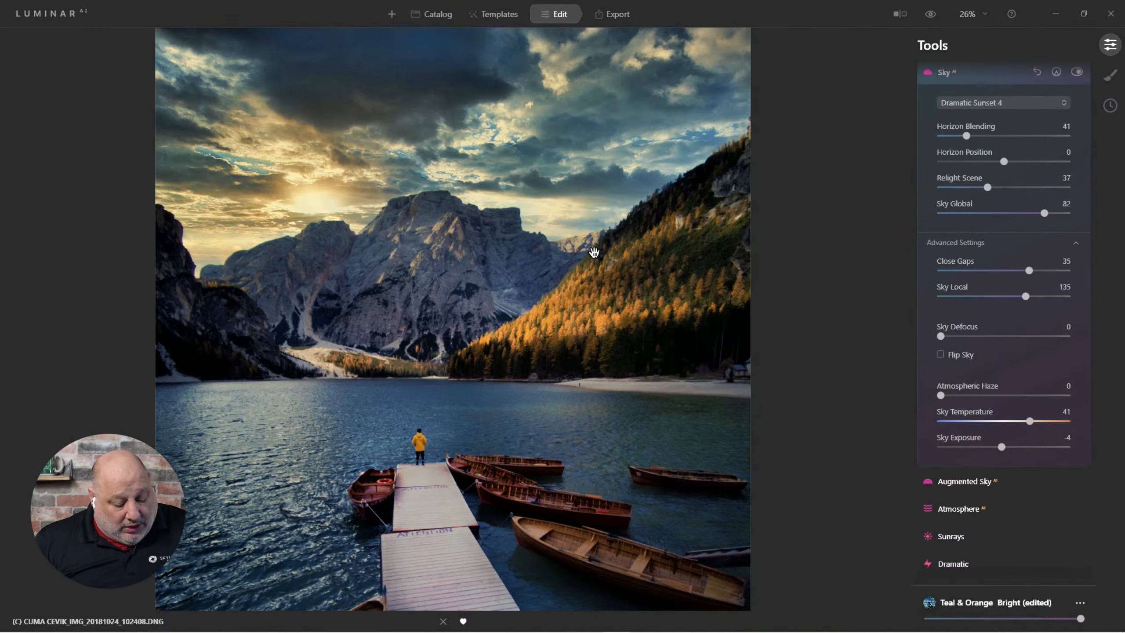
Step: Switch to the online Luminar manual and reread the Sky AI tool's standard and advanced settings
{"action": "key", "text": "alt+Tab"}
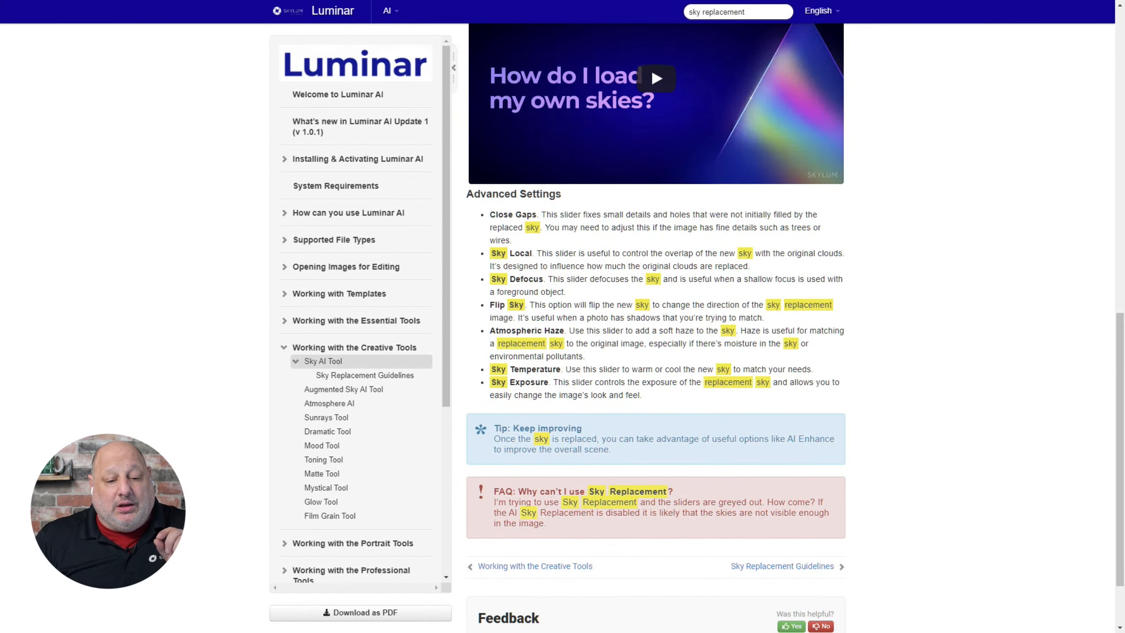
{"action": "scroll", "coordinate": [595, 305], "scroll_direction": "up", "scroll_amount": 8}
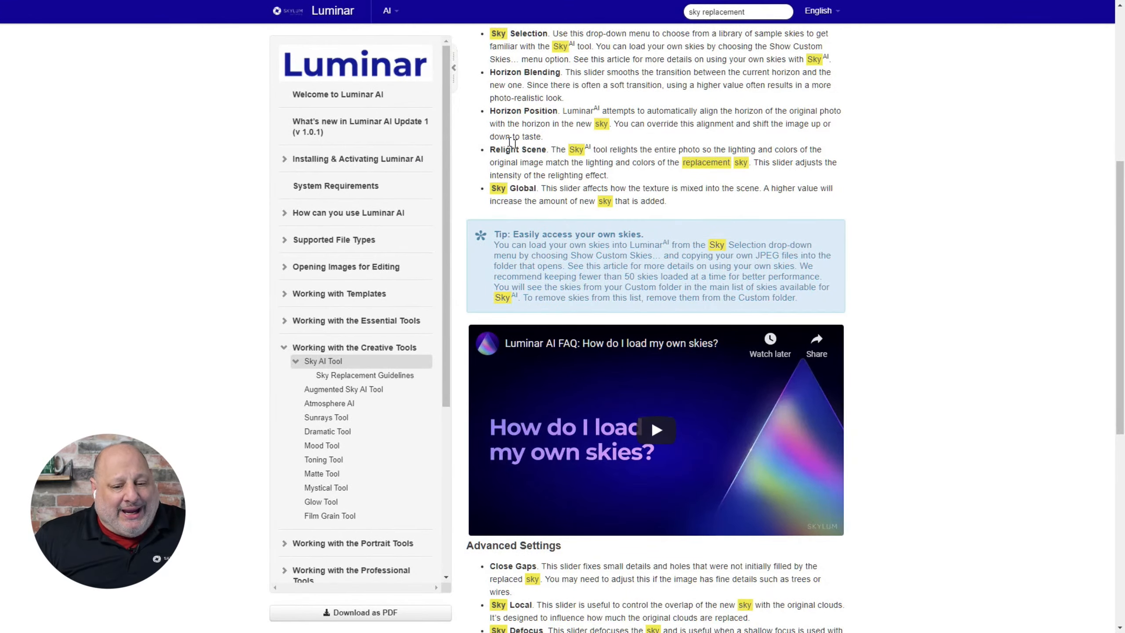
{"action": "scroll", "coordinate": [536, 185], "scroll_direction": "up", "scroll_amount": 1}
{"action": "scroll", "coordinate": [548, 159], "scroll_direction": "down", "scroll_amount": 10}
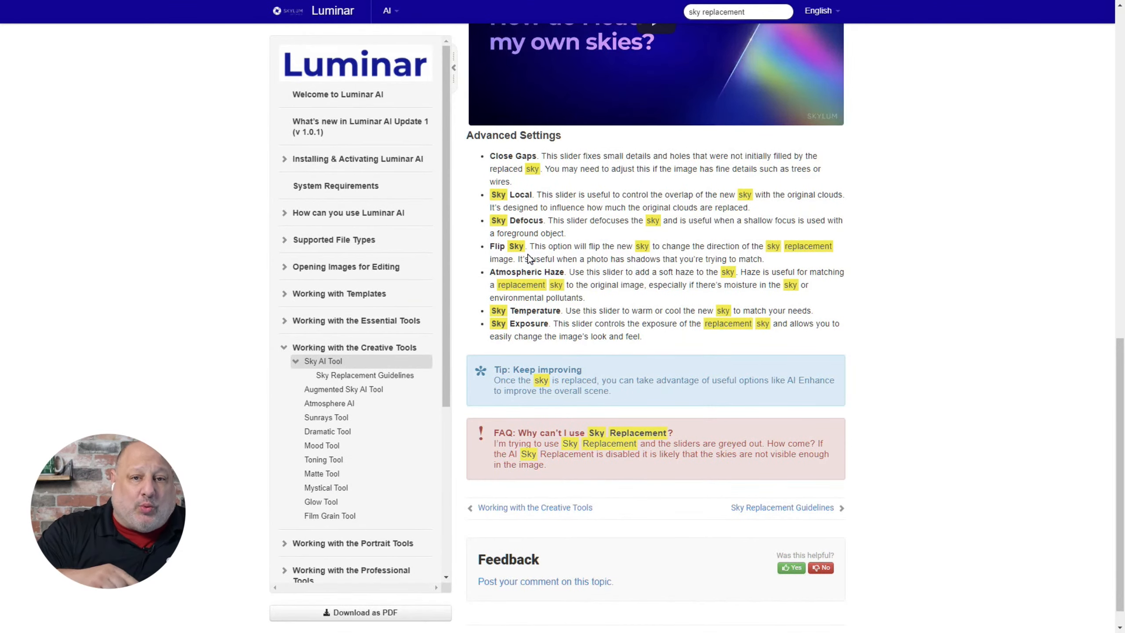
Step: Switch back to Luminar AI and open the Paint Mask options for the Sky AI tool
{"action": "key", "text": "alt+Tab"}
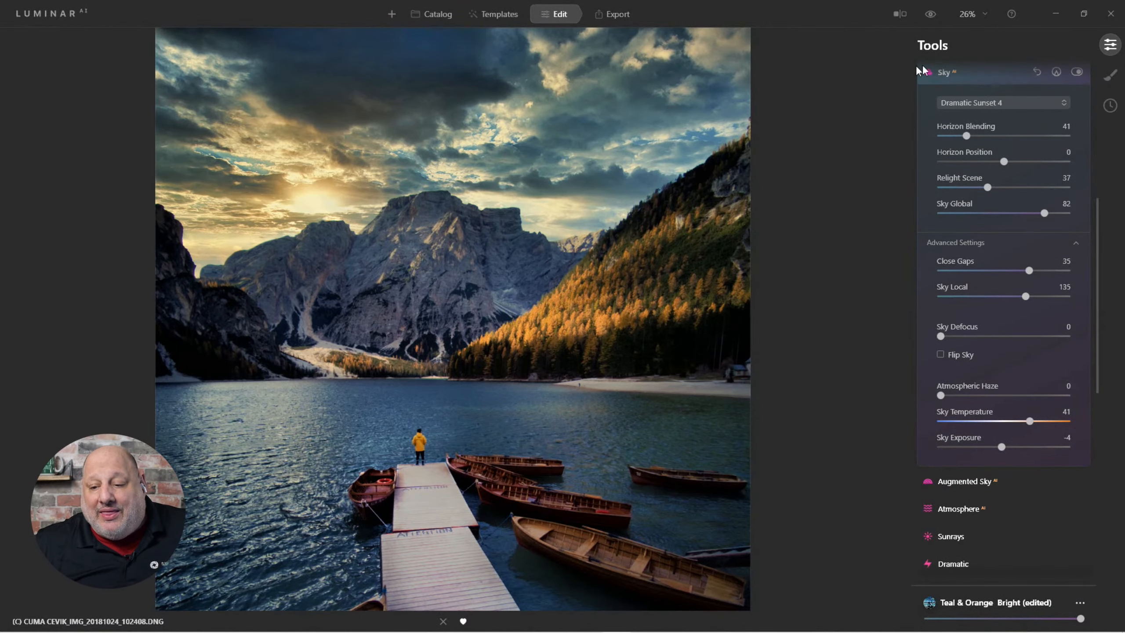
{"action": "left_click", "coordinate": [1056, 73]}
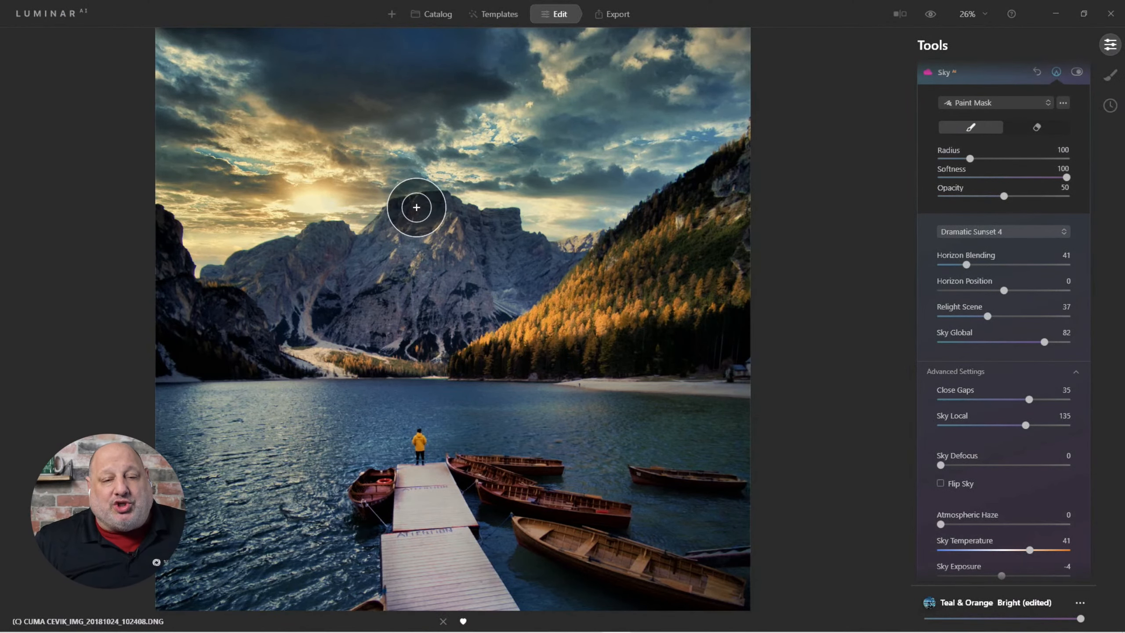
Step: Close the Sky AI tool's mask options on the lake photo
{"action": "left_click", "coordinate": [1058, 74]}
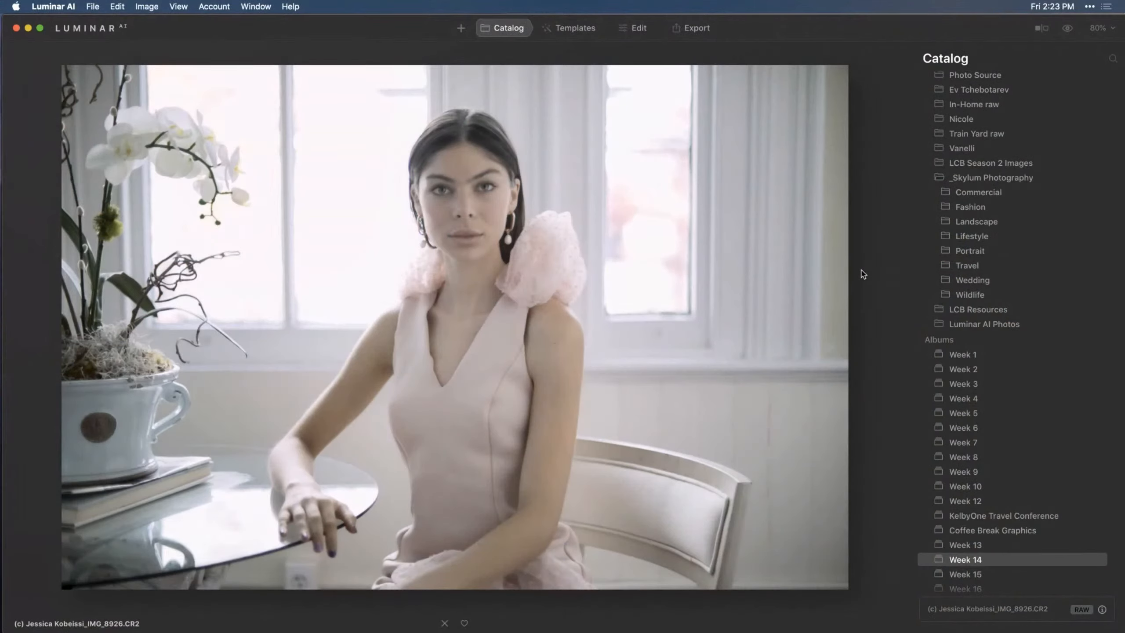
Step: Compare the edited portrait of the woman by the windows with its unedited original
{"action": "left_click", "coordinate": [1068, 29]}
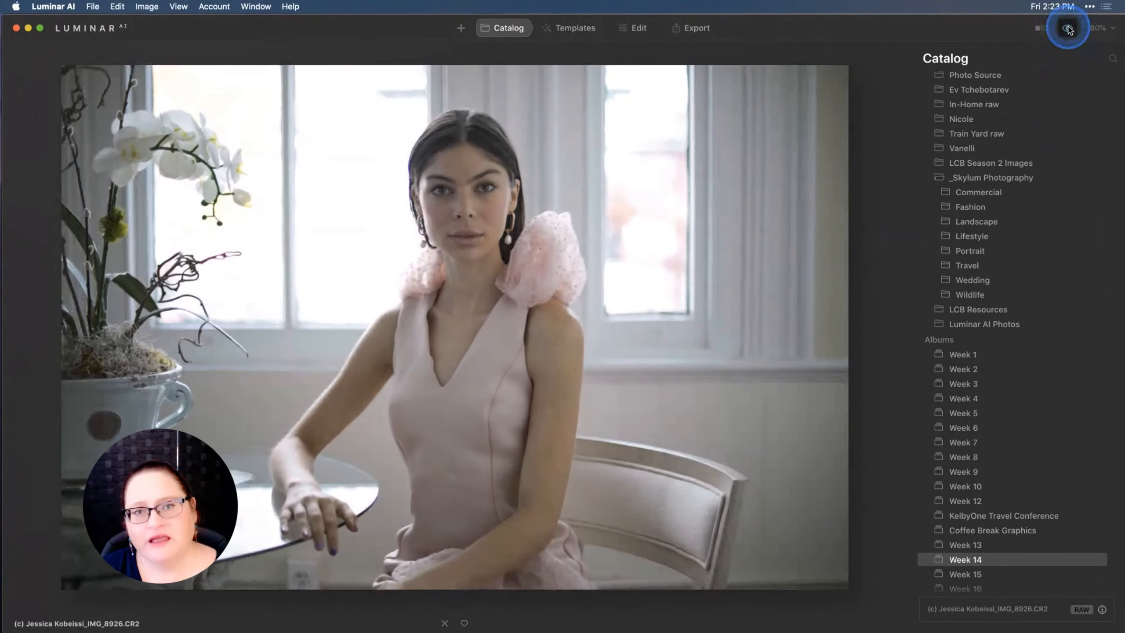
{"action": "left_click", "coordinate": [1068, 29]}
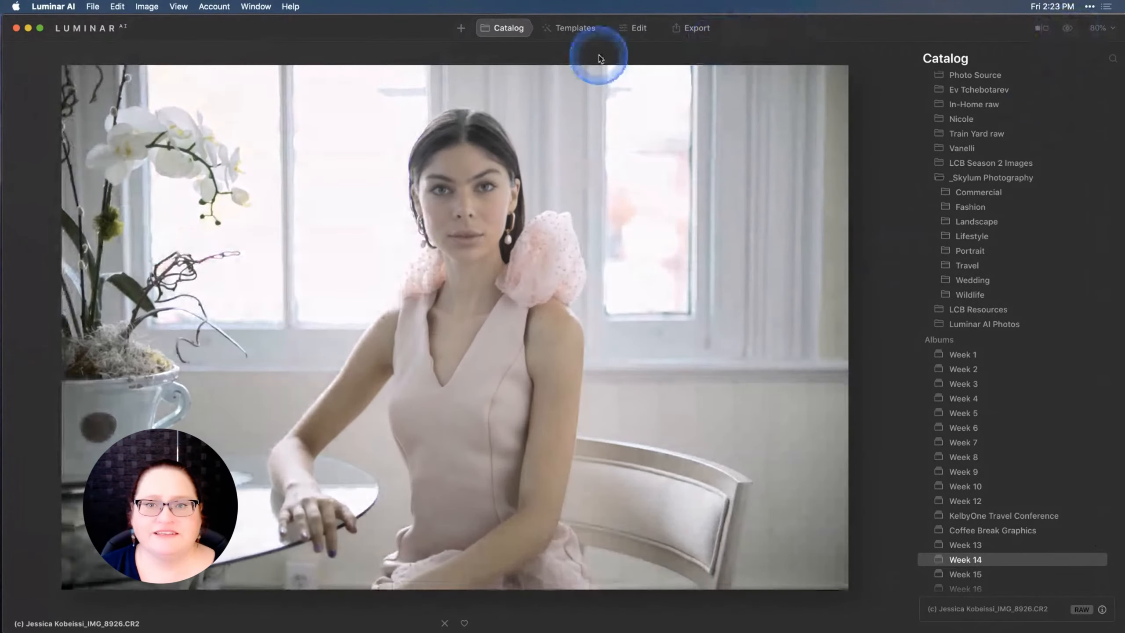
Step: Leave the Overcast template collection and open the Essence collection from the Portrait templates to find Rembrandt
{"action": "left_click", "coordinate": [576, 29]}
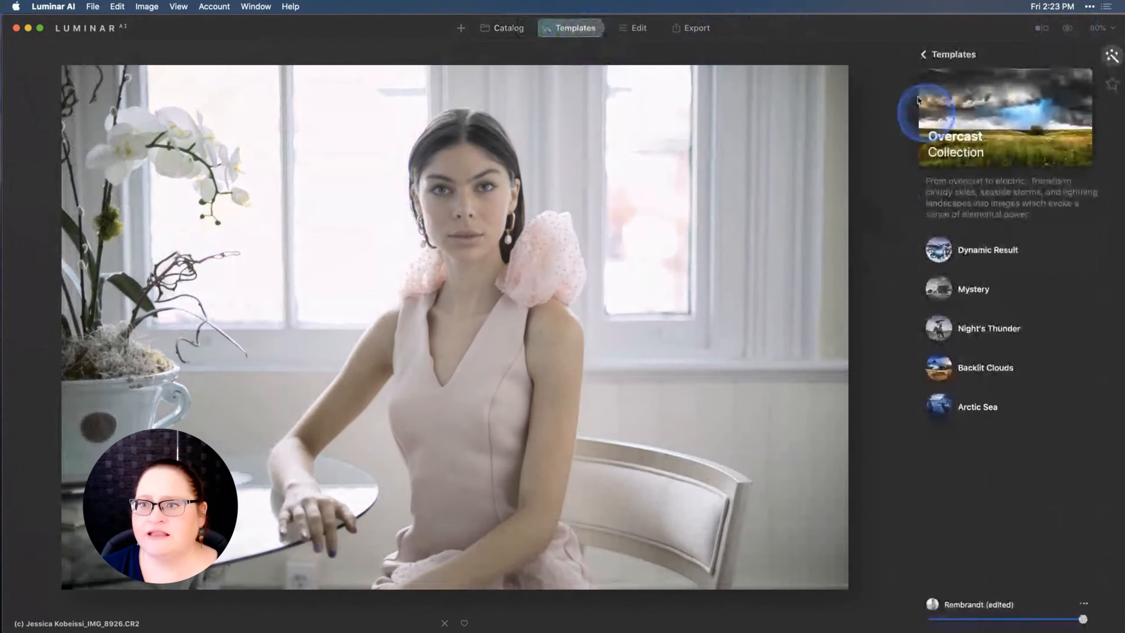
{"action": "left_click", "coordinate": [923, 55]}
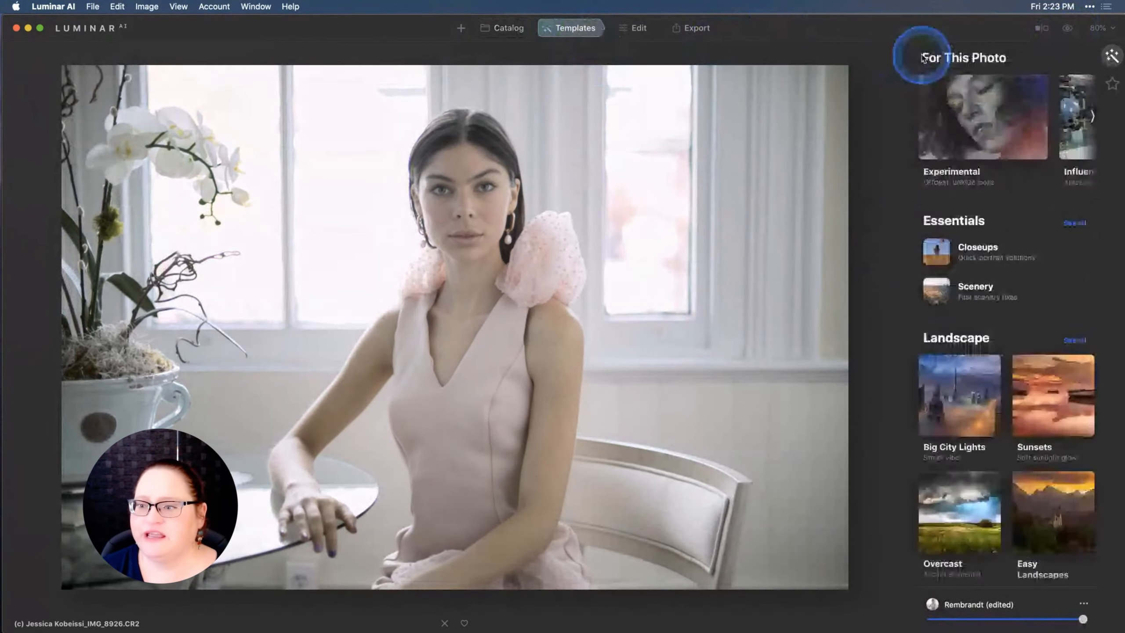
{"action": "scroll", "coordinate": [930, 138], "scroll_direction": "down", "scroll_amount": 10}
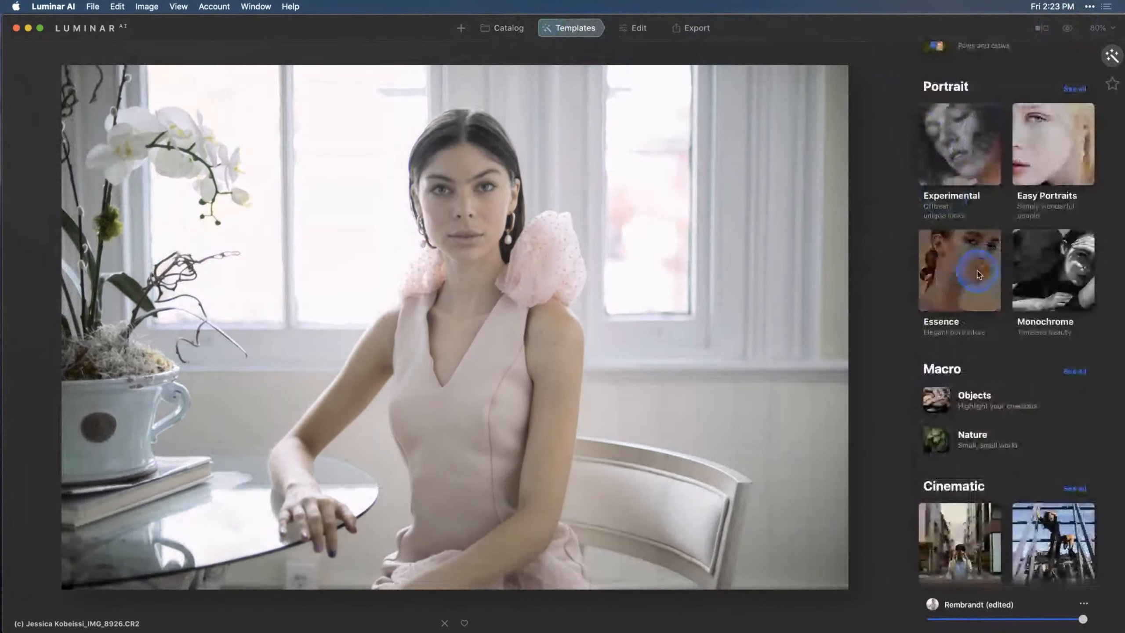
{"action": "left_click", "coordinate": [978, 274]}
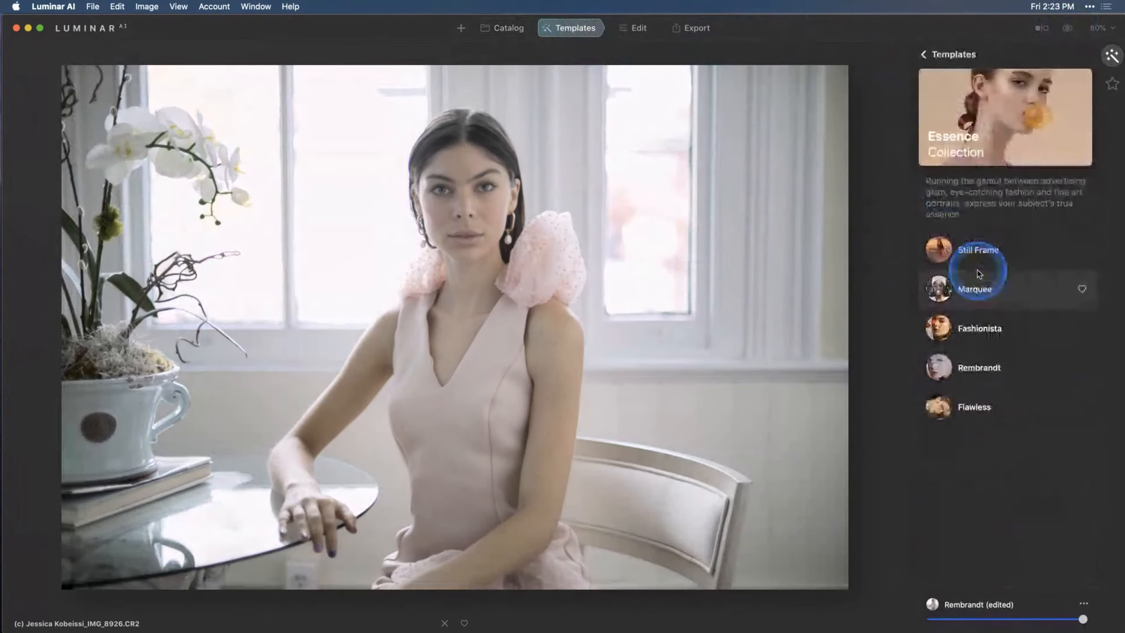
{"action": "left_click", "coordinate": [994, 371]}
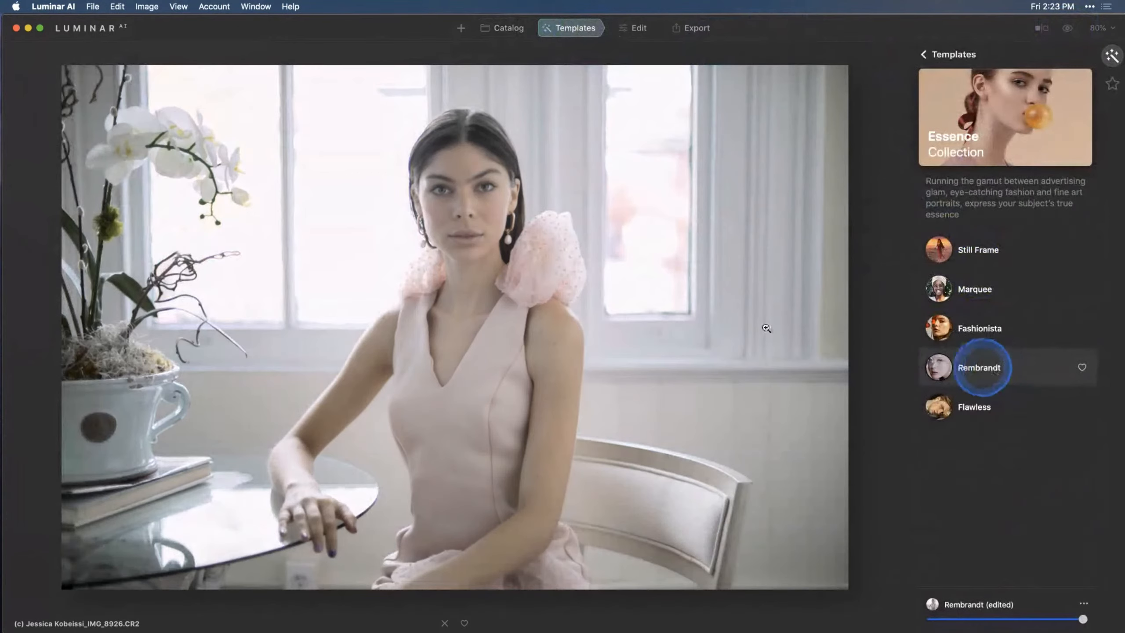
Step: Revert the portrait's adjustments to the original and apply the Rembrandt template from the Essence collection
{"action": "right_click", "coordinate": [444, 213]}
{"action": "left_click", "coordinate": [479, 250]}
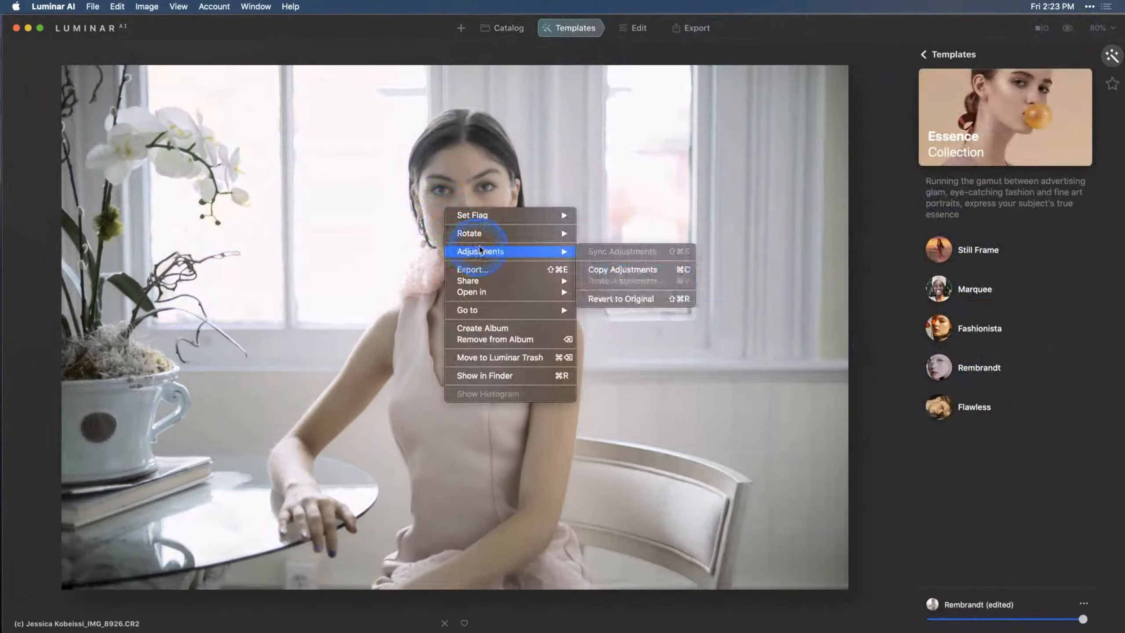
{"action": "left_click", "coordinate": [492, 247]}
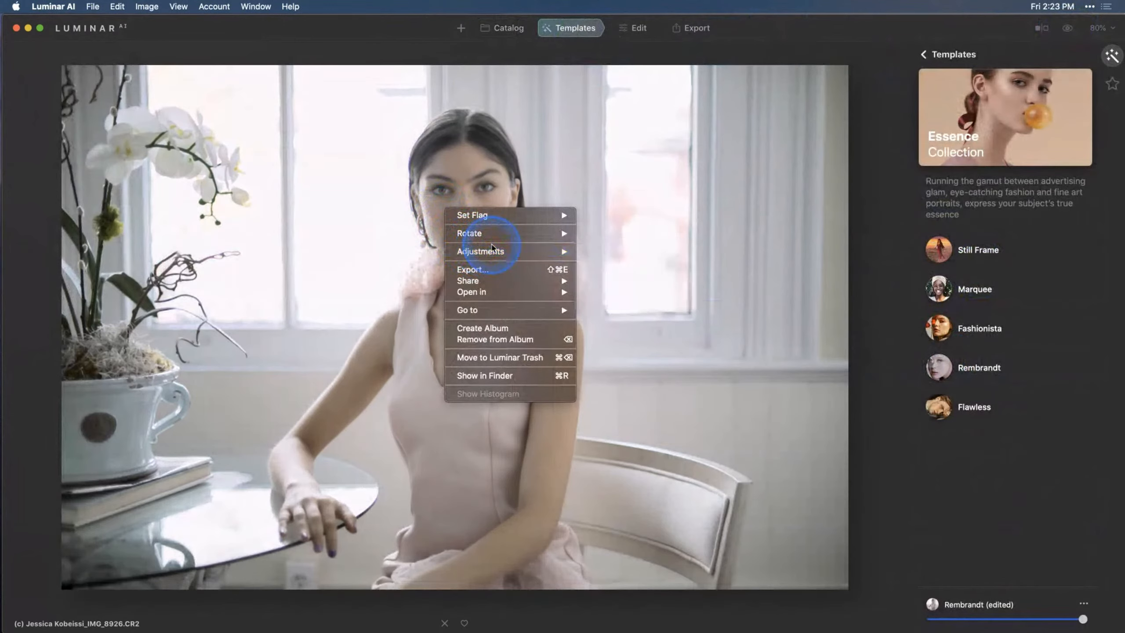
{"action": "mouse_move", "coordinate": [491, 249]}
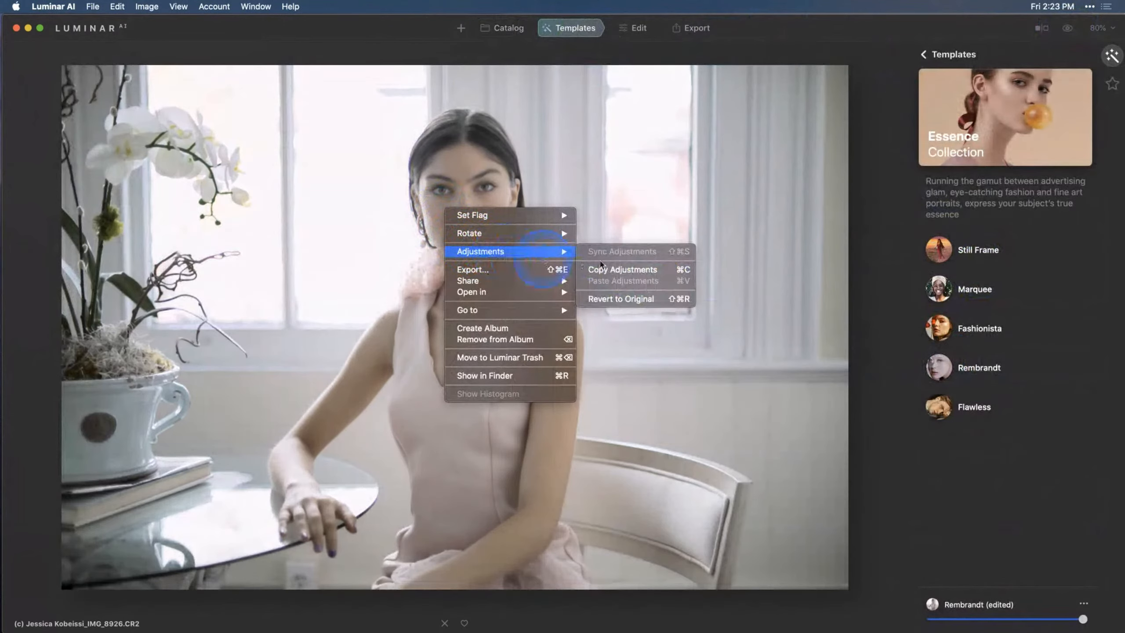
{"action": "left_click", "coordinate": [621, 306]}
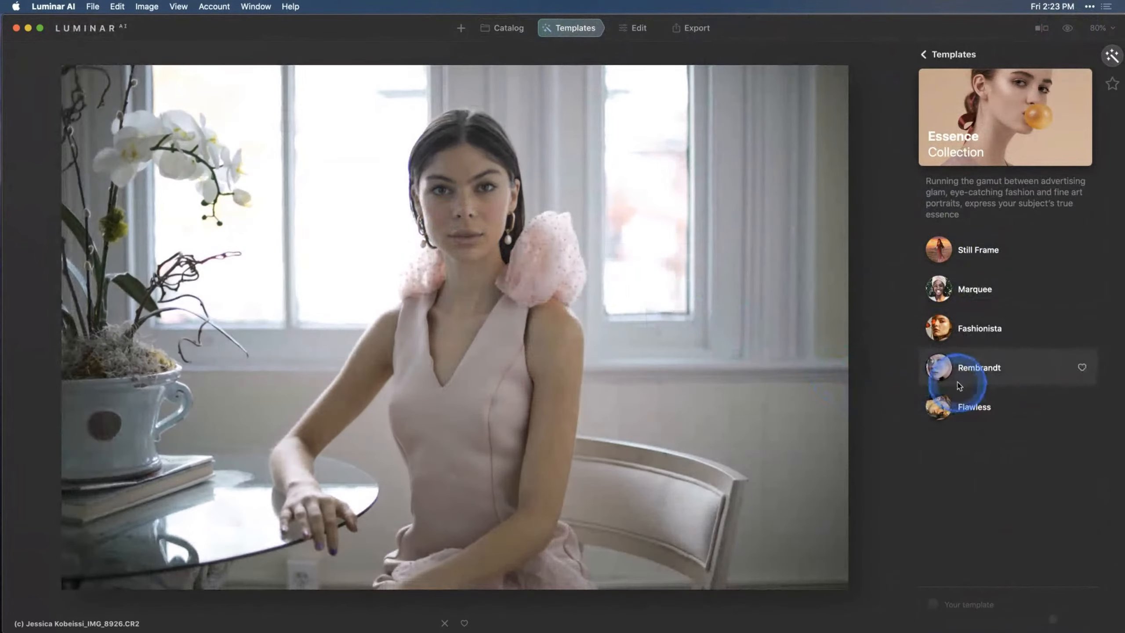
{"action": "left_click", "coordinate": [963, 374]}
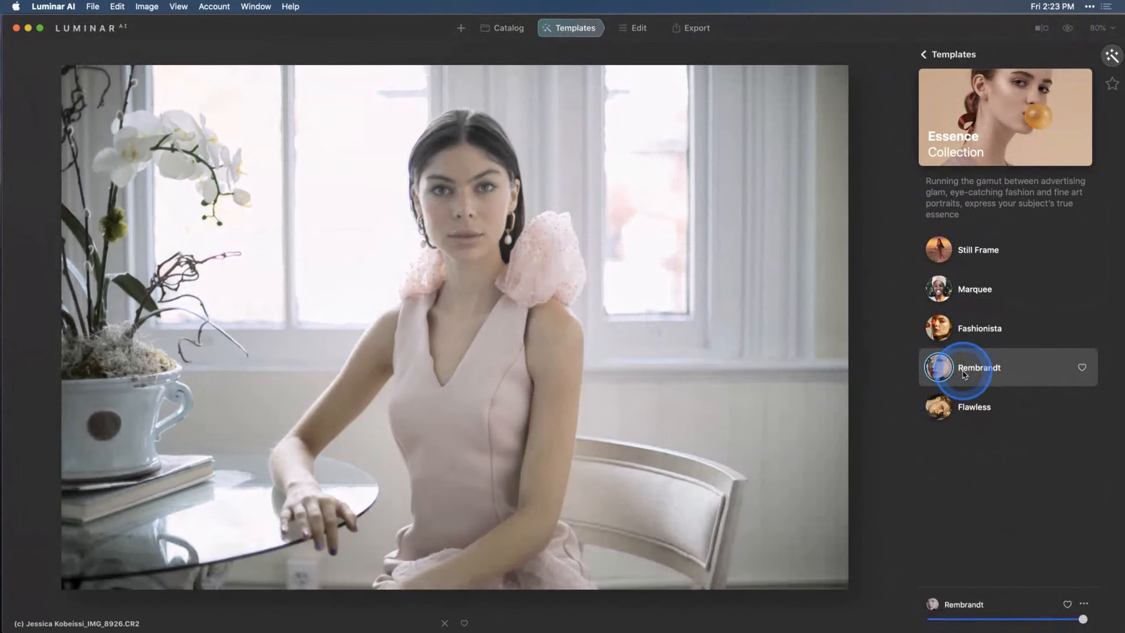